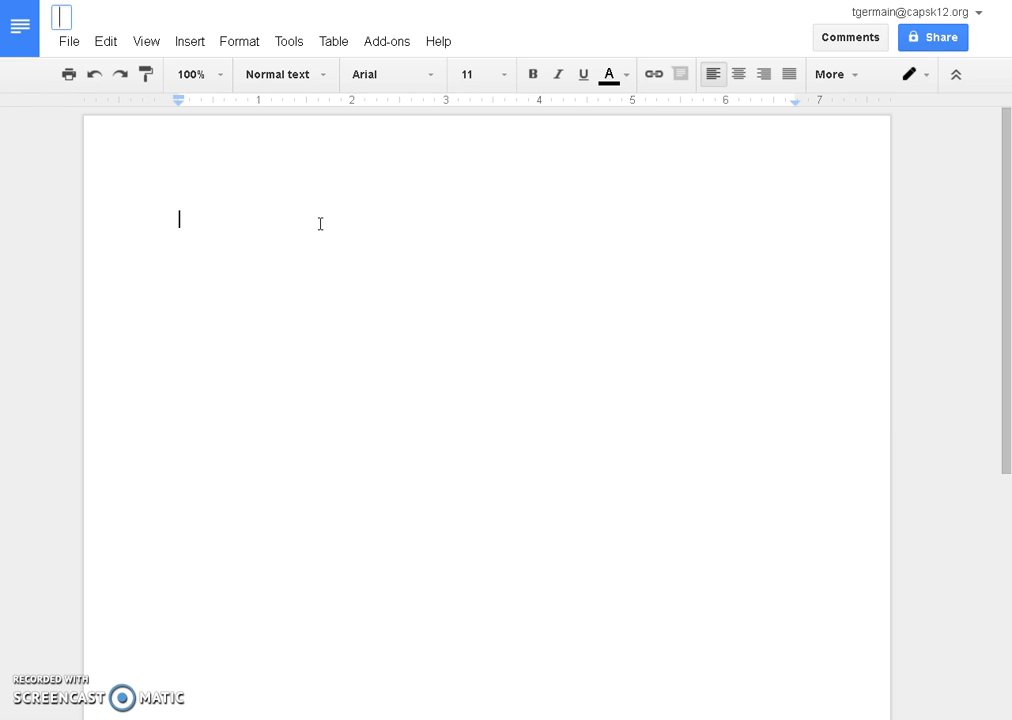
Step: Name the document "BeowulfPaper" and place the text cursor in the empty page body
type("Beowyu")
key("BackSpace")
type("ulfPaper")
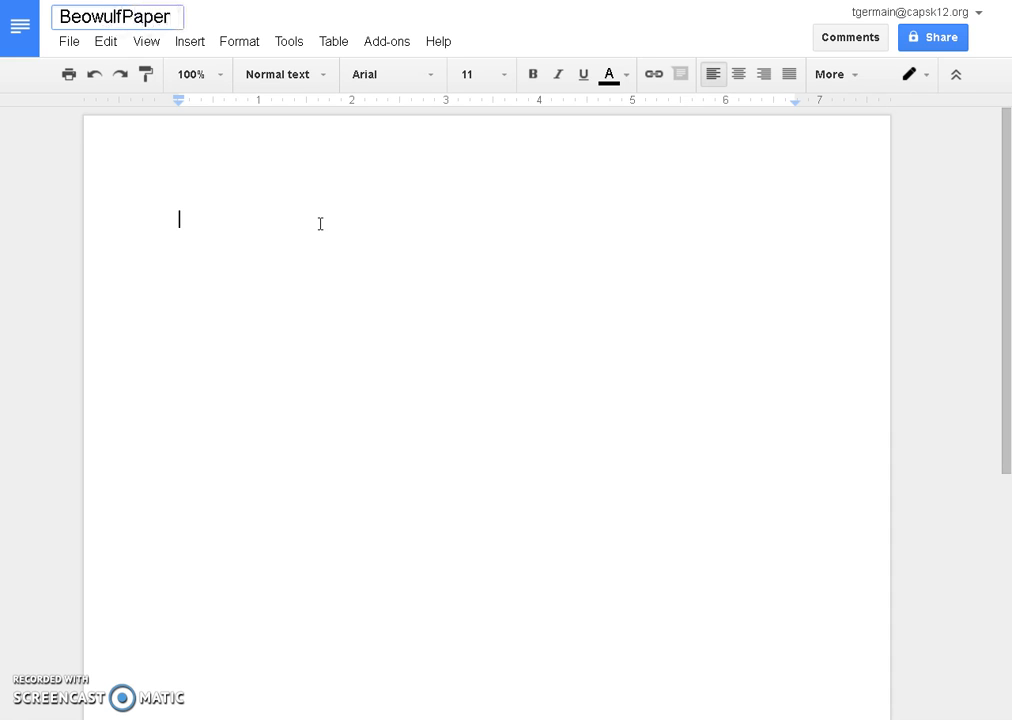
left_click(320, 224)
left_click(220, 218)
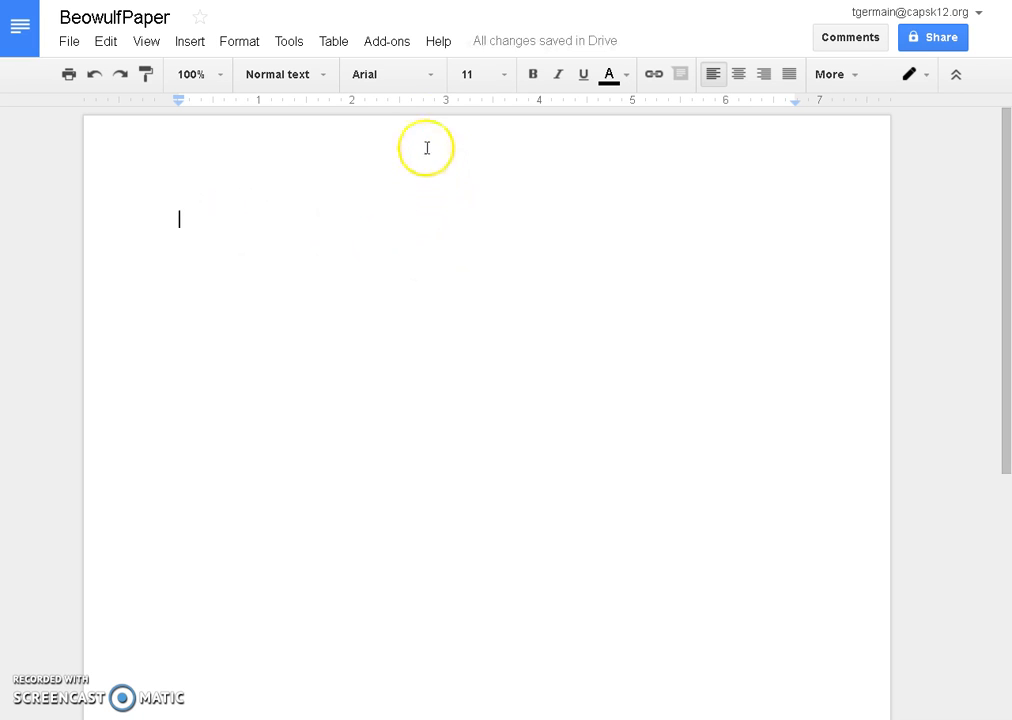
Step: Set the document text font to Times New Roman at size 12
left_click(431, 79)
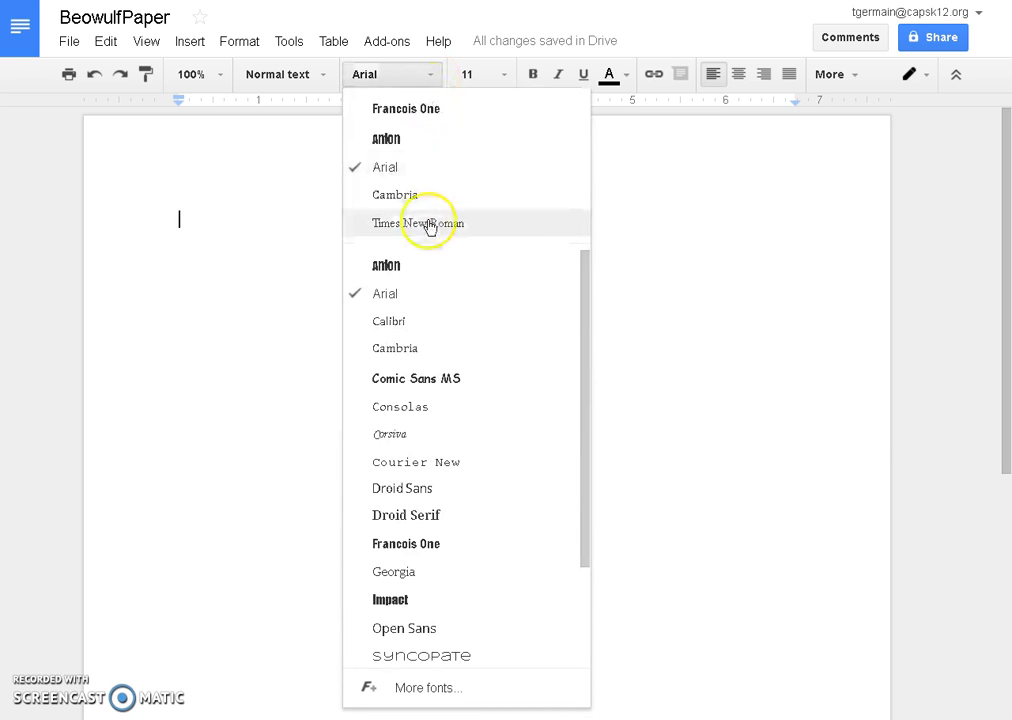
left_click(429, 223)
left_click(504, 79)
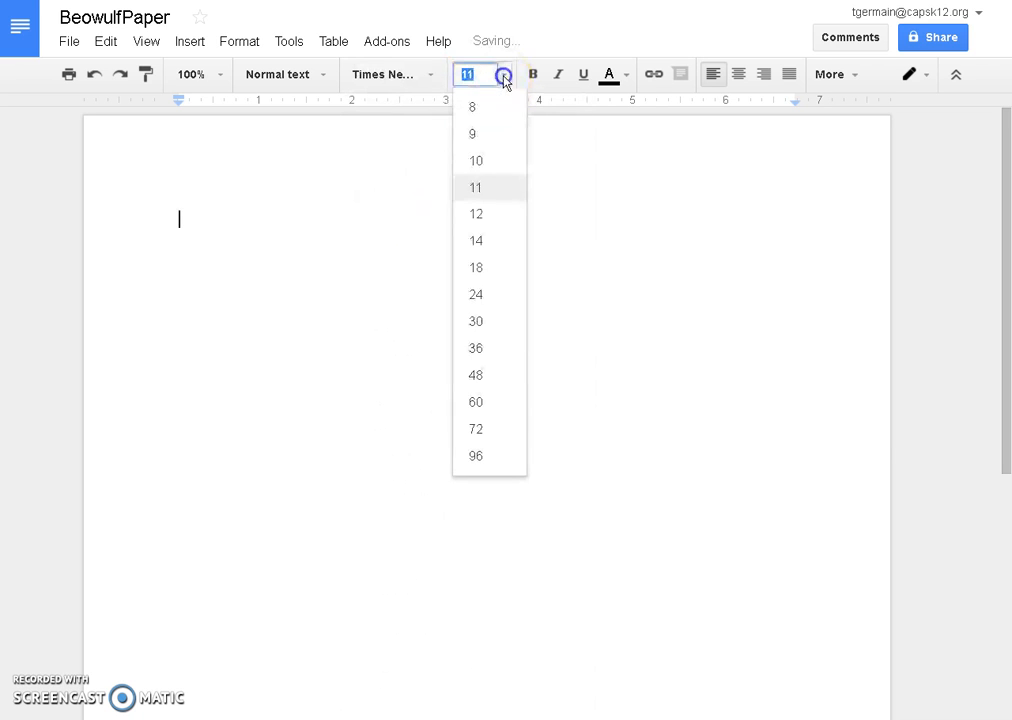
left_click(494, 216)
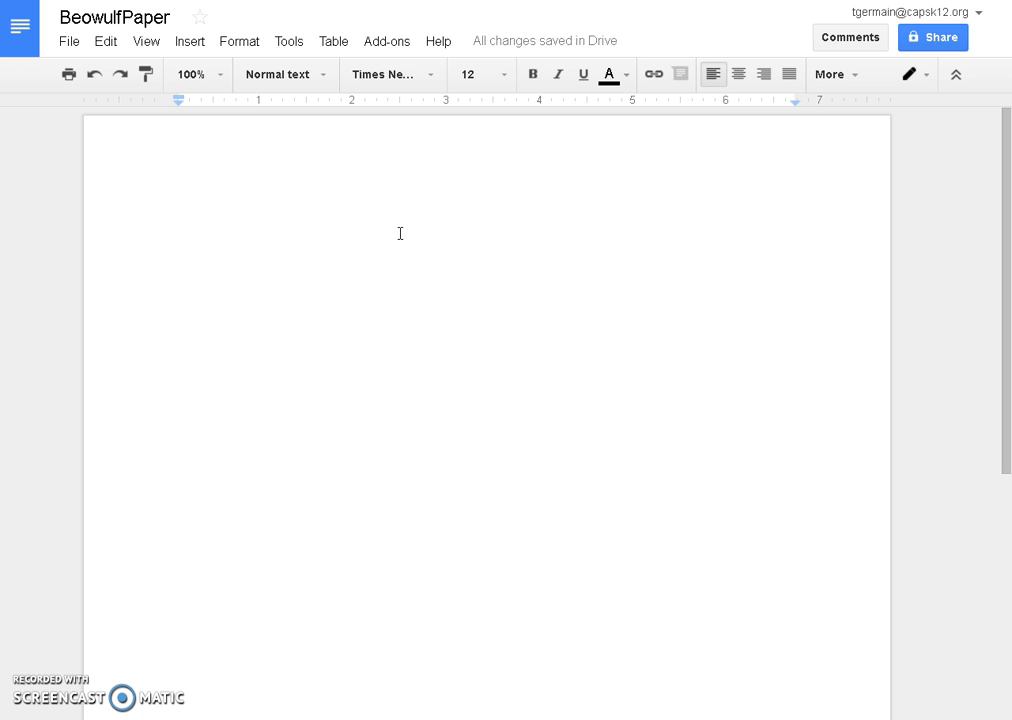
Step: Start the paper's heading with the student's name and the teacher's name on separate lines
type("Joe Student")
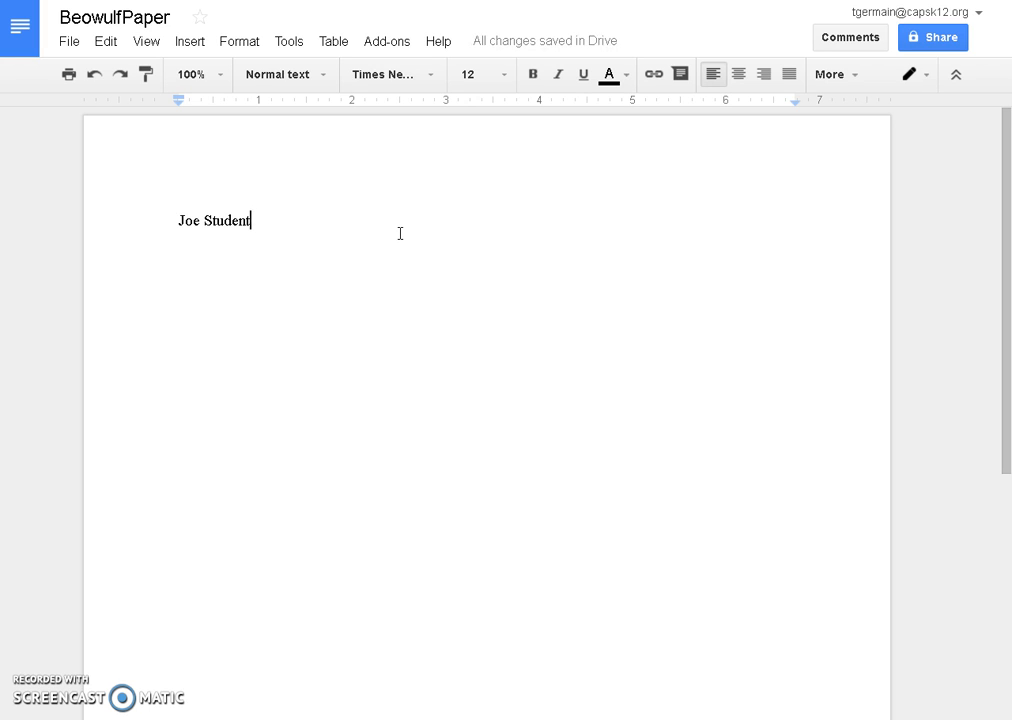
key("Return")
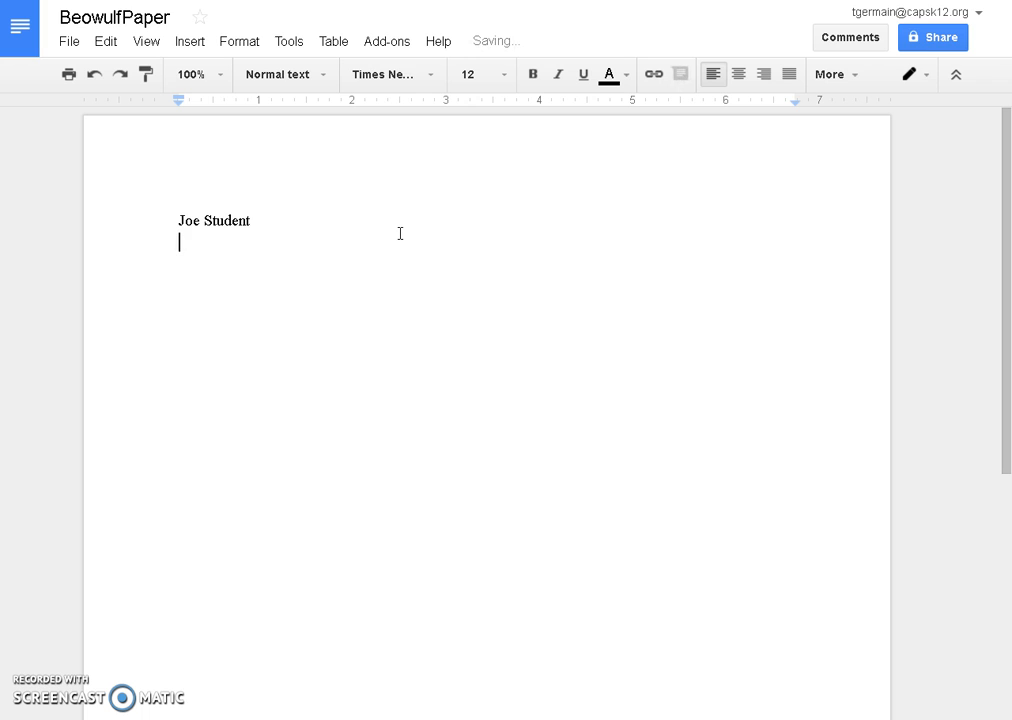
type("Mr. Germain")
key("Return")
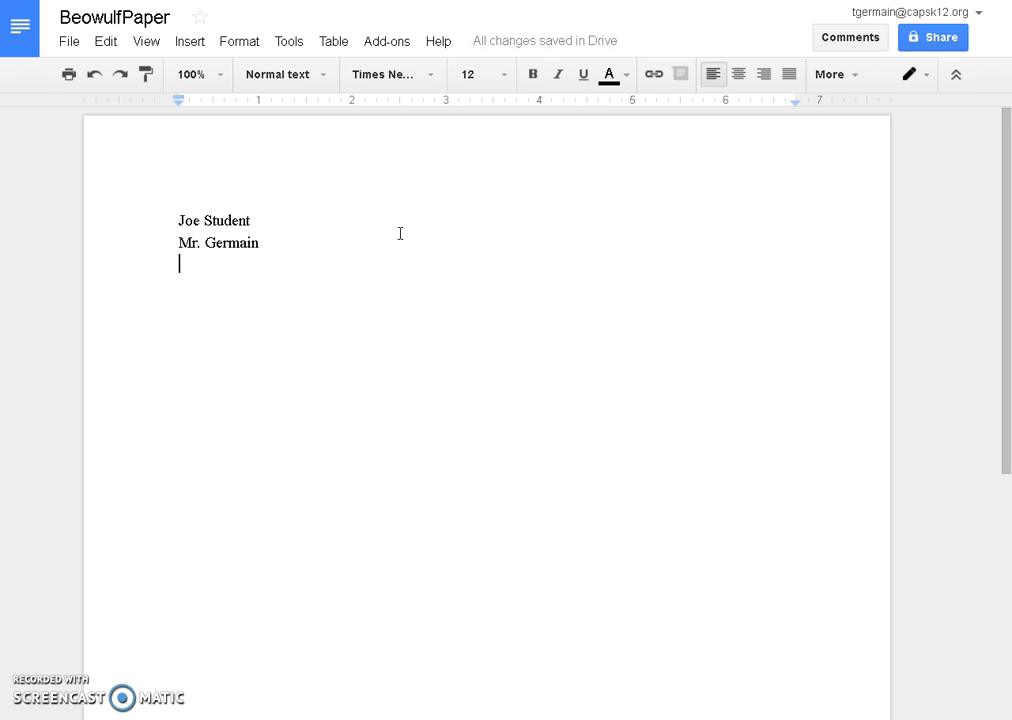
Step: Complete the heading with the lines "English 11, 6th Block" and "30 September 2016"
type("English 11")
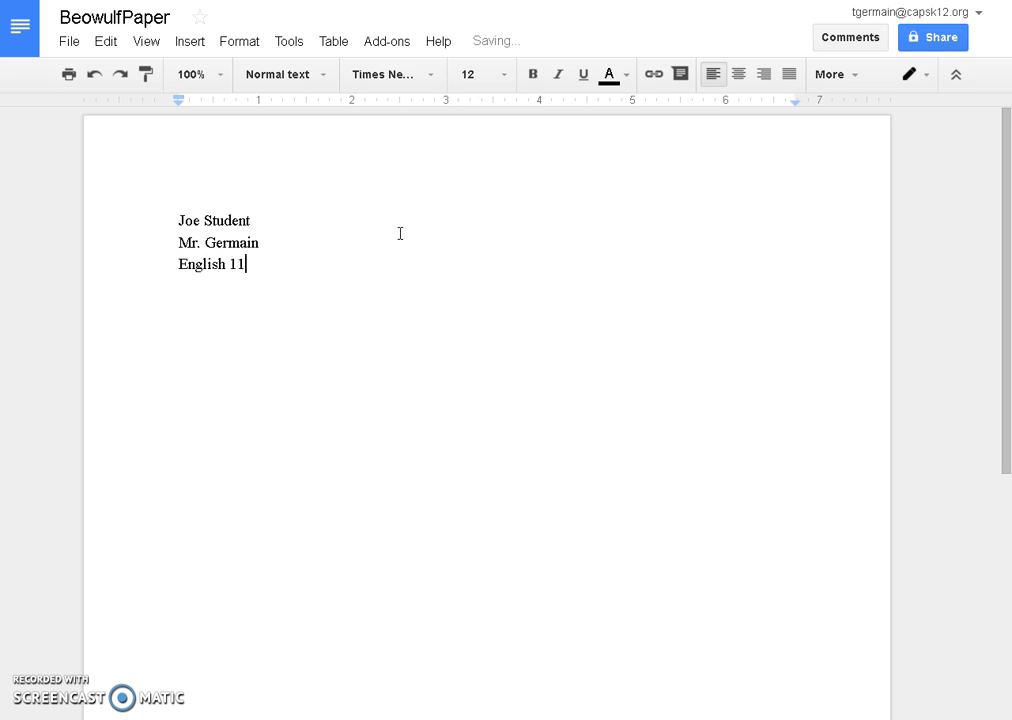
type(",")
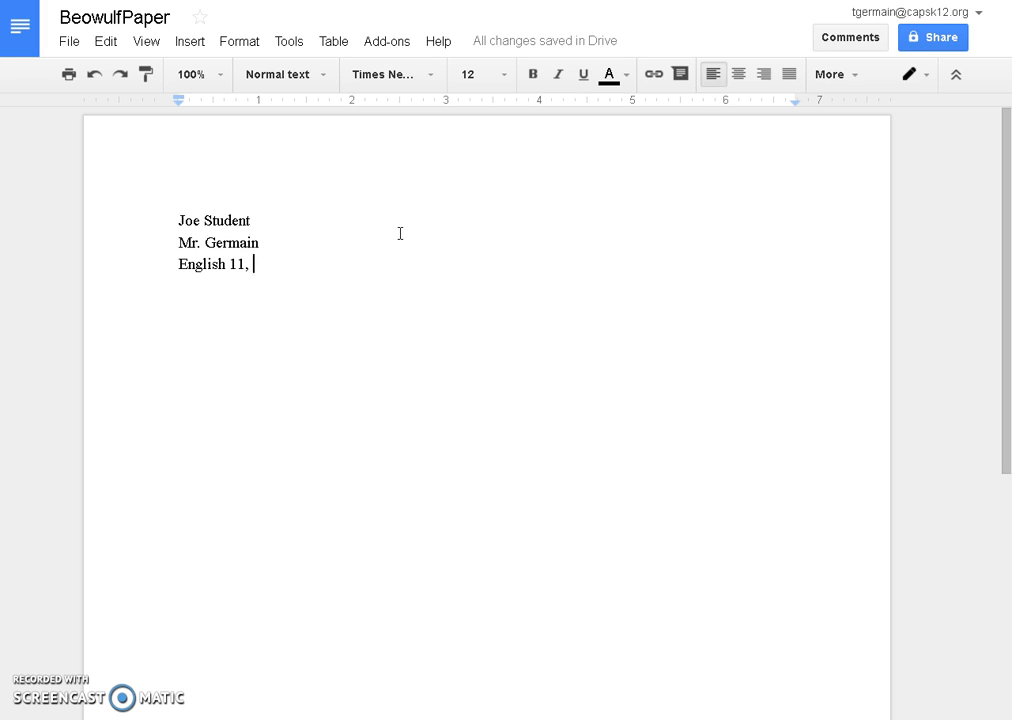
type("6th Bl")
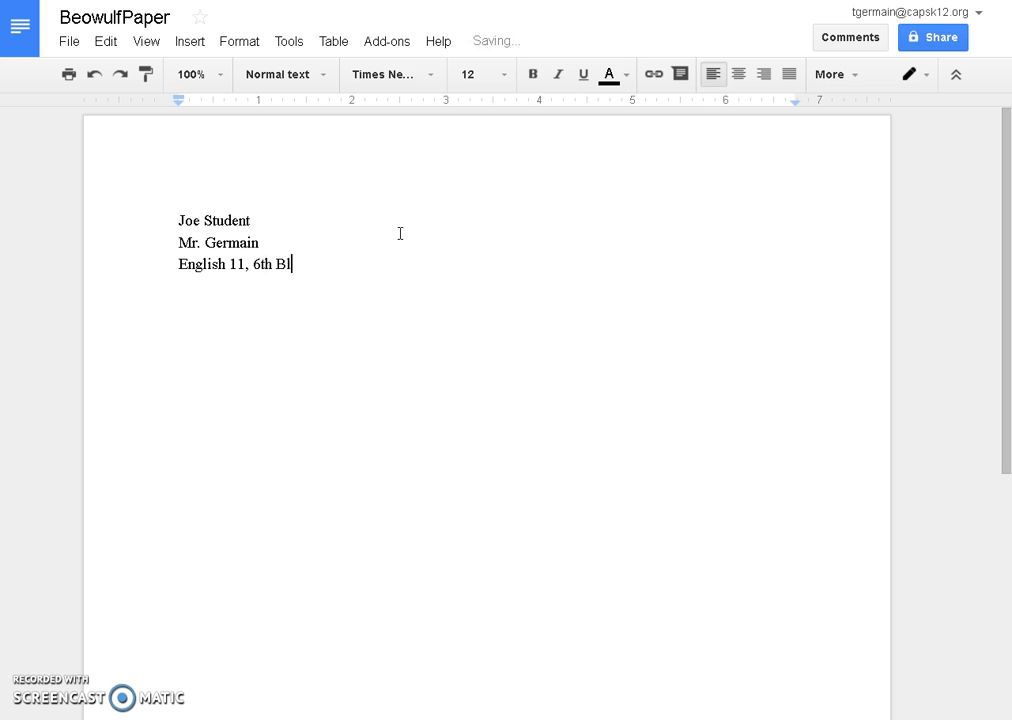
type("ock")
key("Return")
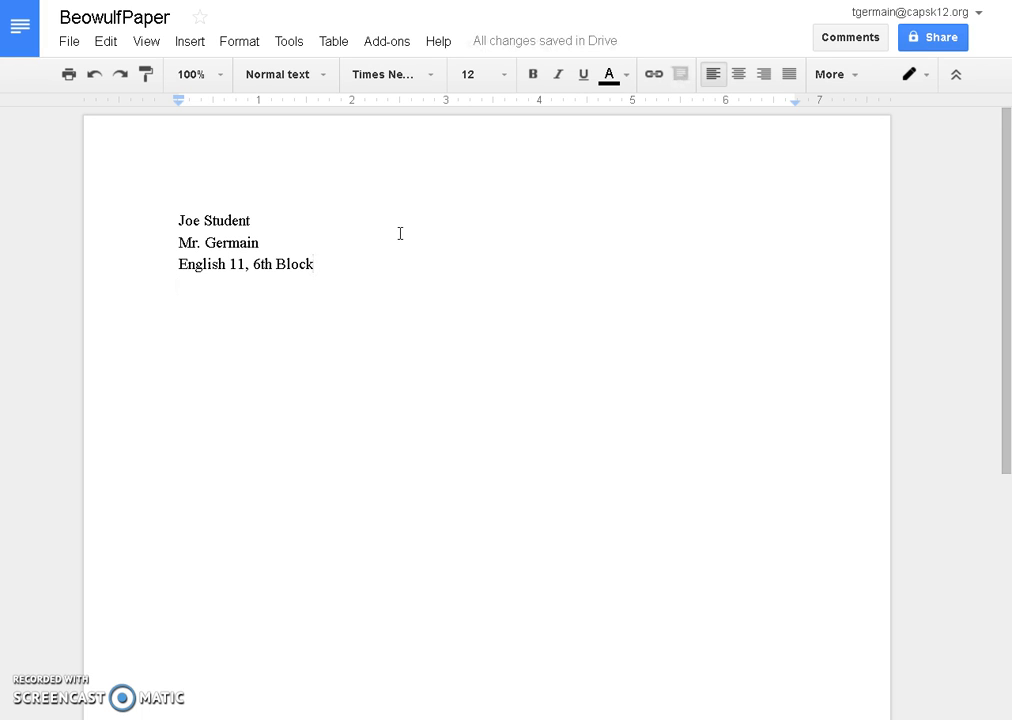
type("30 Septem")
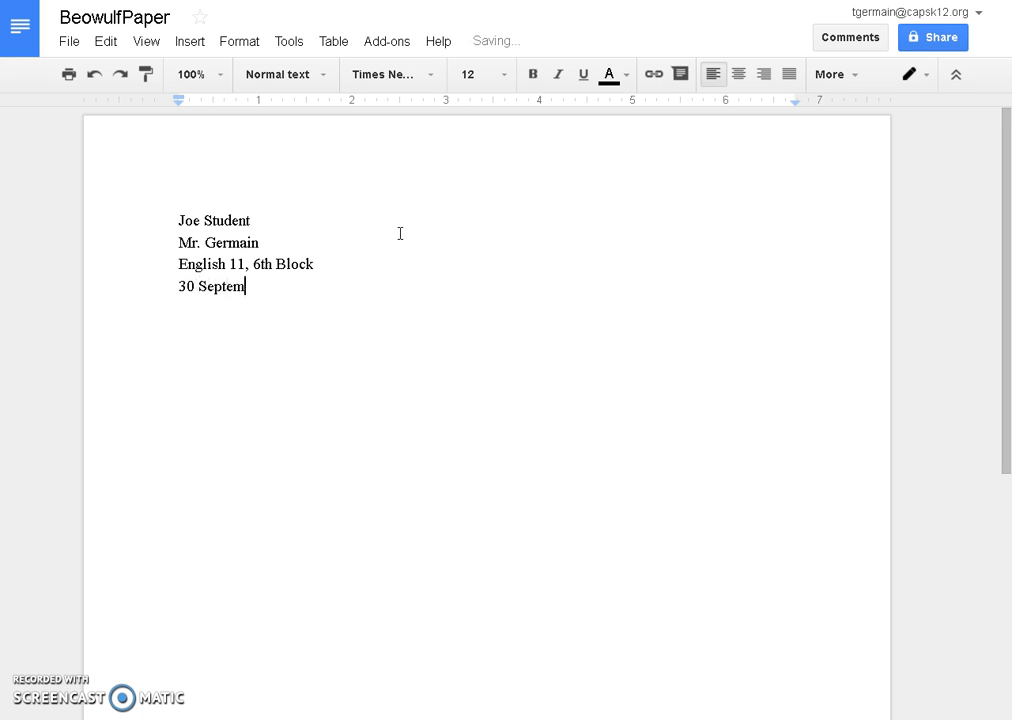
type("ber 2016")
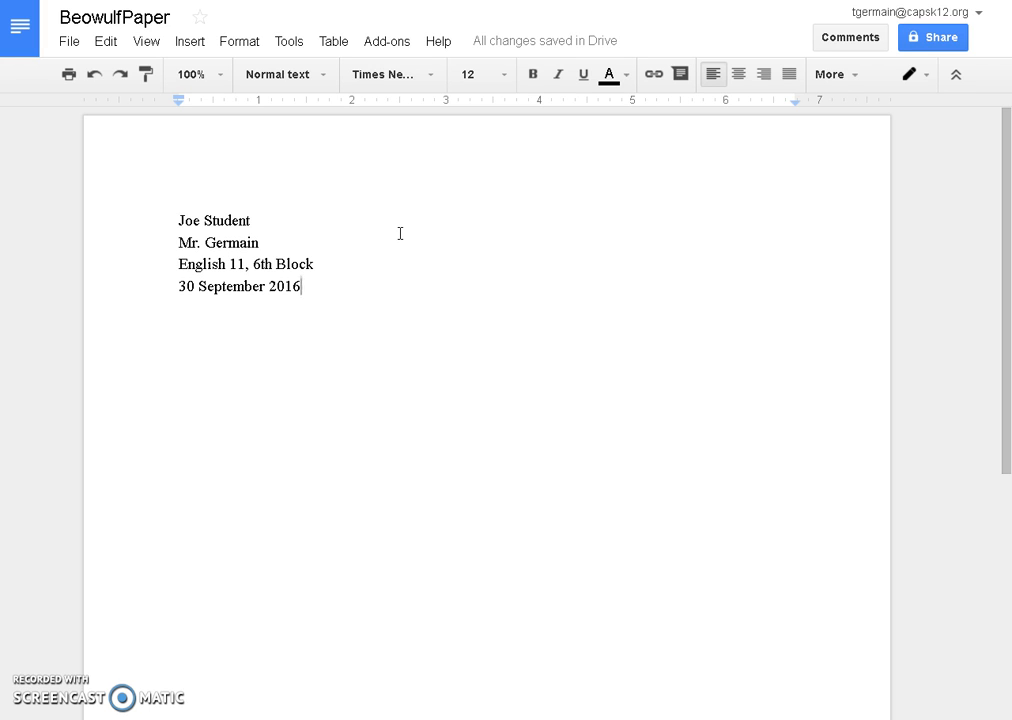
Step: Add a new line below the date and center-align it
key("Return")
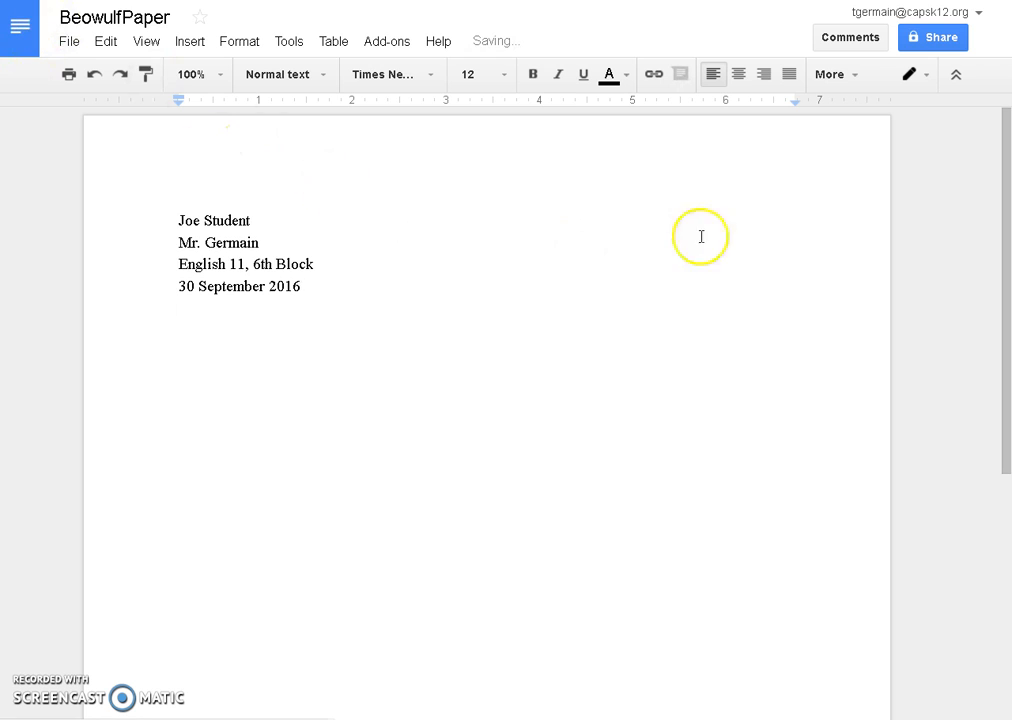
left_click(741, 76)
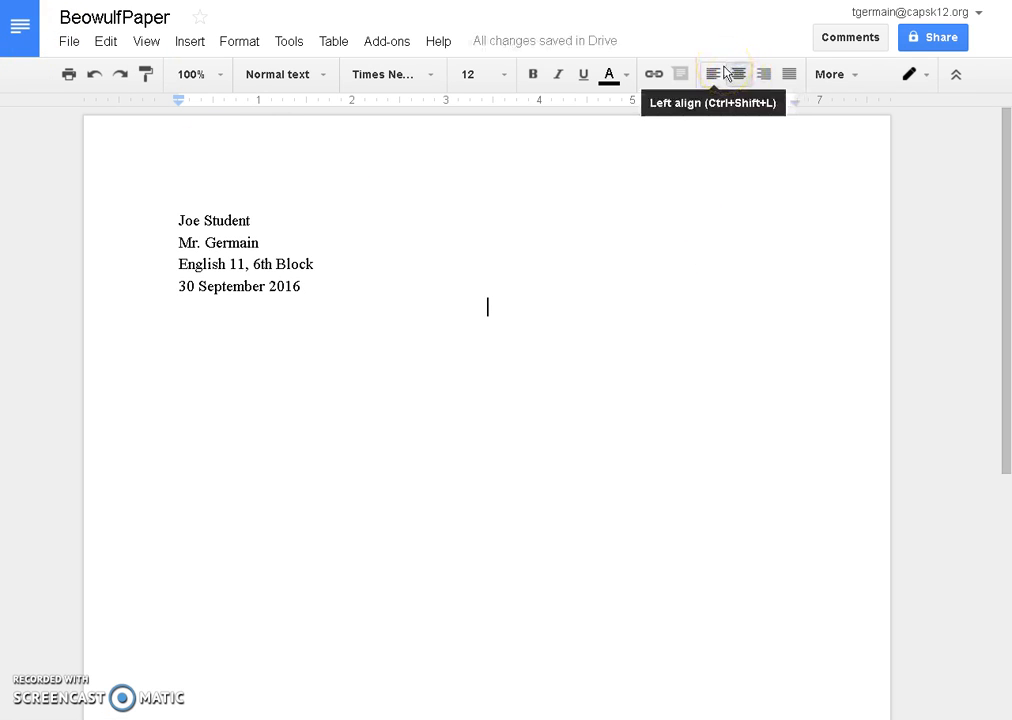
type("Beowulf")
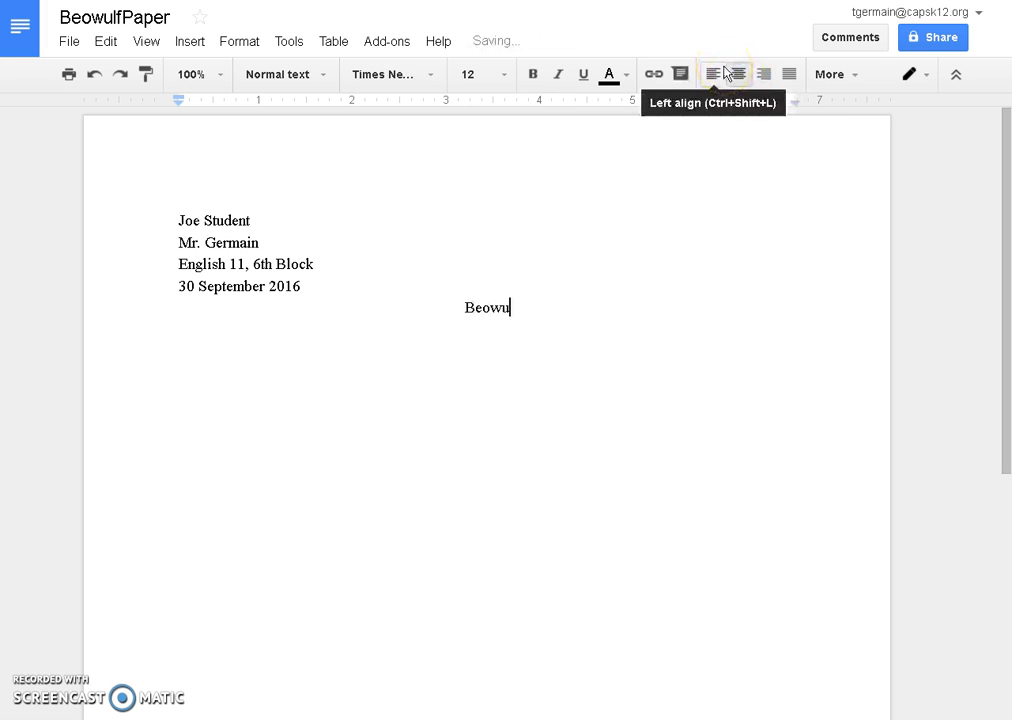
key("BackSpace")
key("BackSpace")
key("BackSpace")
key("BackSpace")
key("BackSpace")
key("BackSpace")
key("BackSpace")
type("Beo")
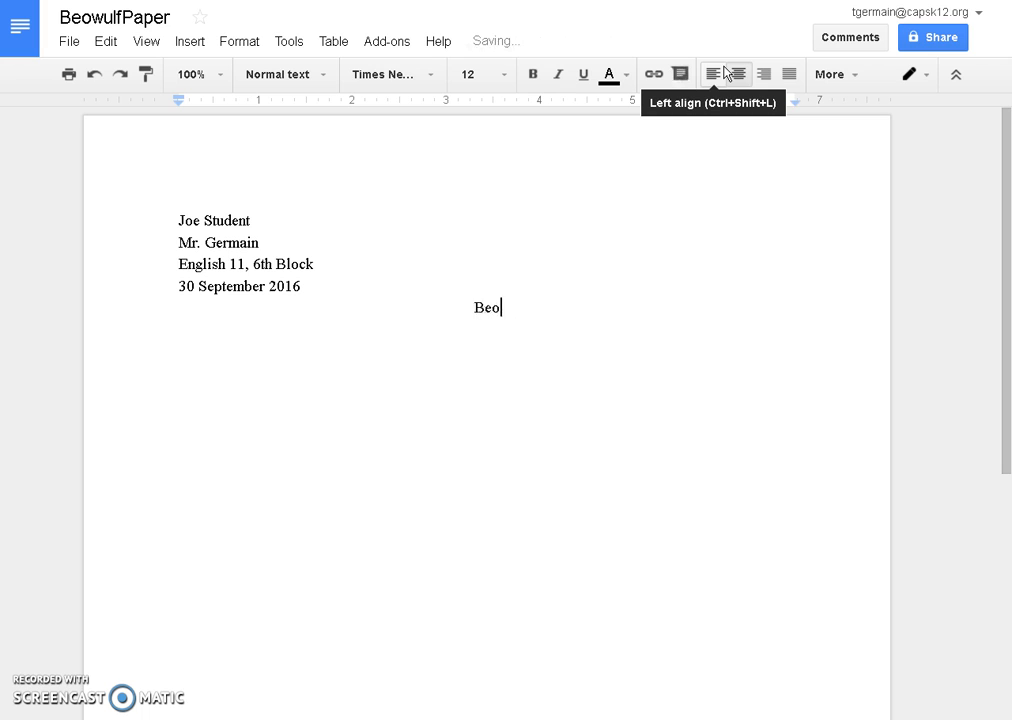
type("wulf Paper")
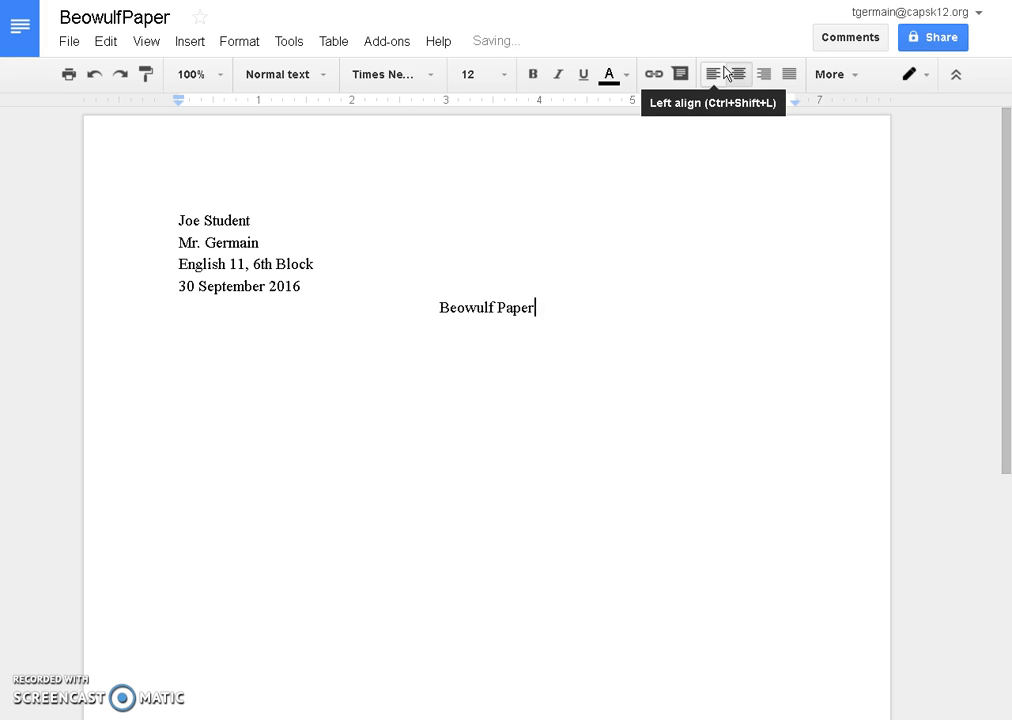
key("BackSpace")
key("BackSpace")
key("BackSpace")
key("BackSpace")
key("BackSpace")
key("BackSpace")
key("BackSpace")
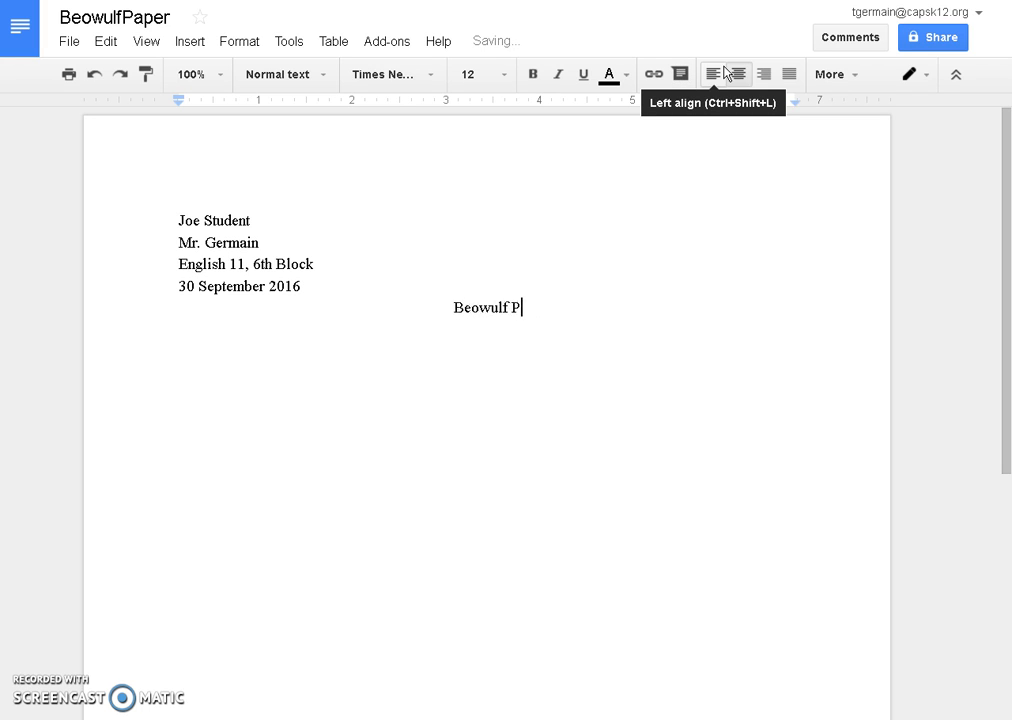
key("BackSpace")
key("BackSpace")
key("BackSpace")
key("BackSpace")
key("BackSpace")
key("BackSpace")
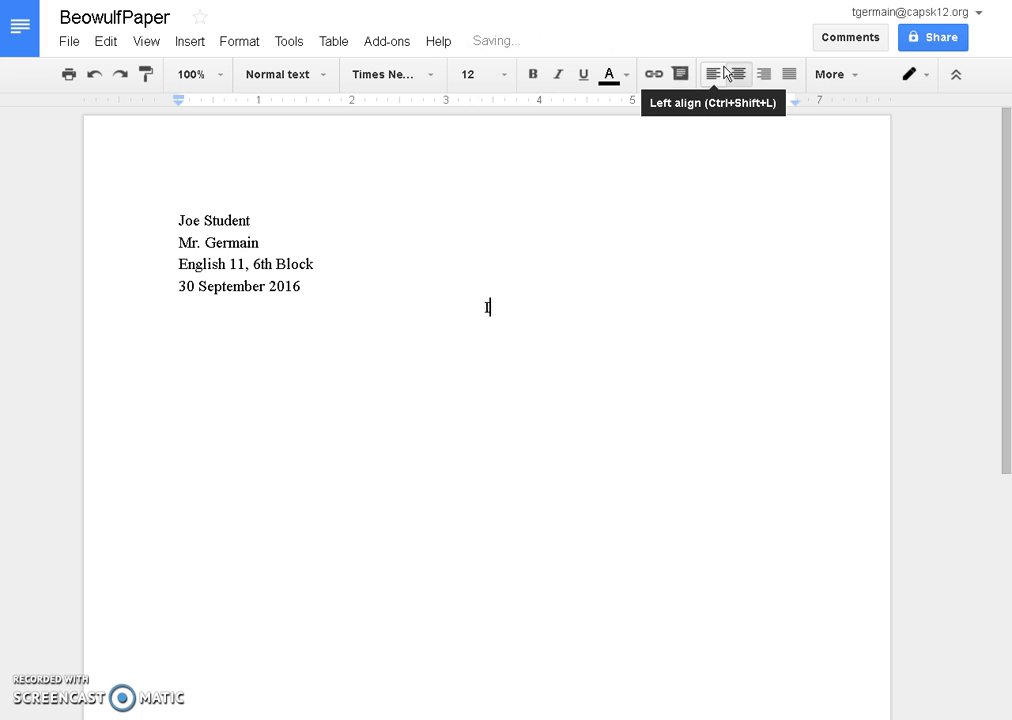
Step: Enter the title "Beowulf: Hero or Not?" on the centered line and left-align a new line below it
type("Beowulf: Hero or Not?")
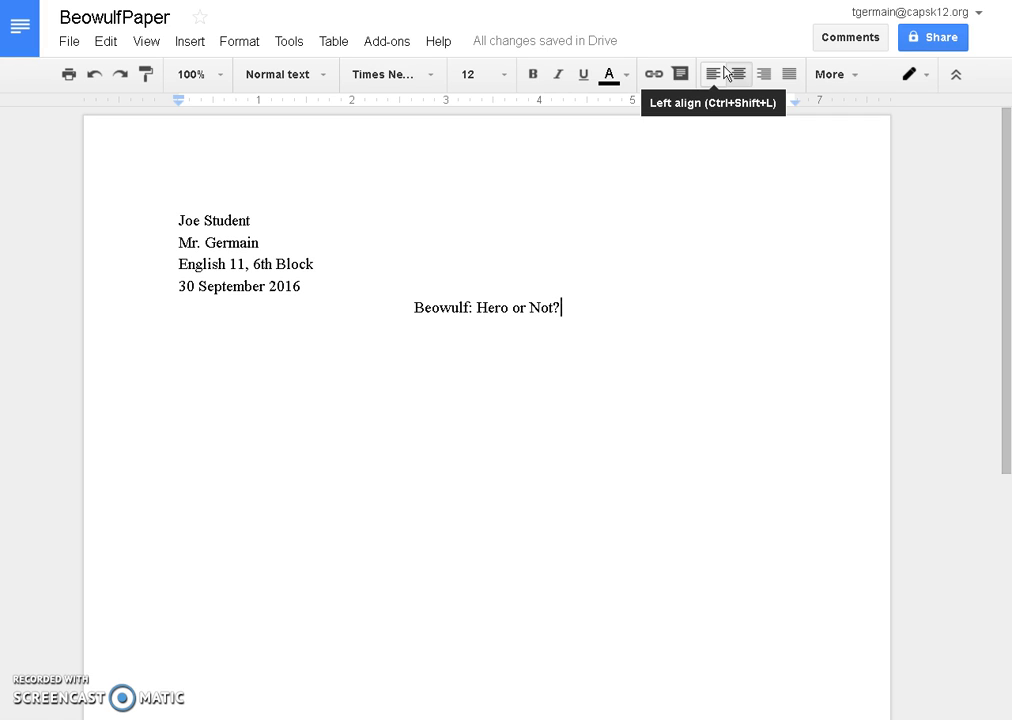
key("Return")
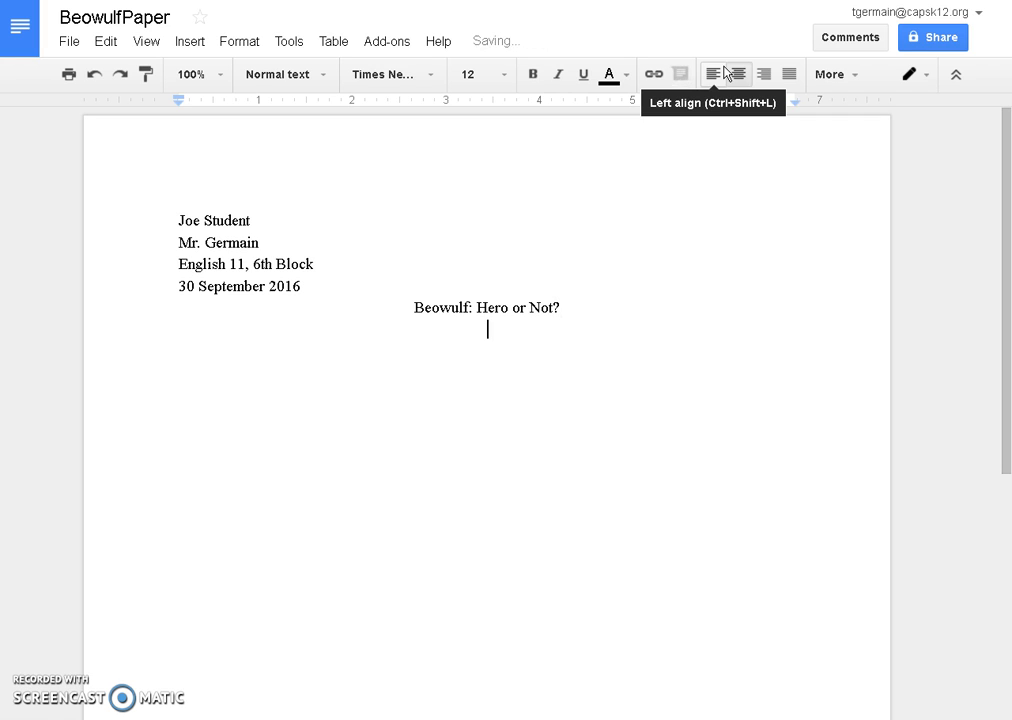
left_click(714, 75)
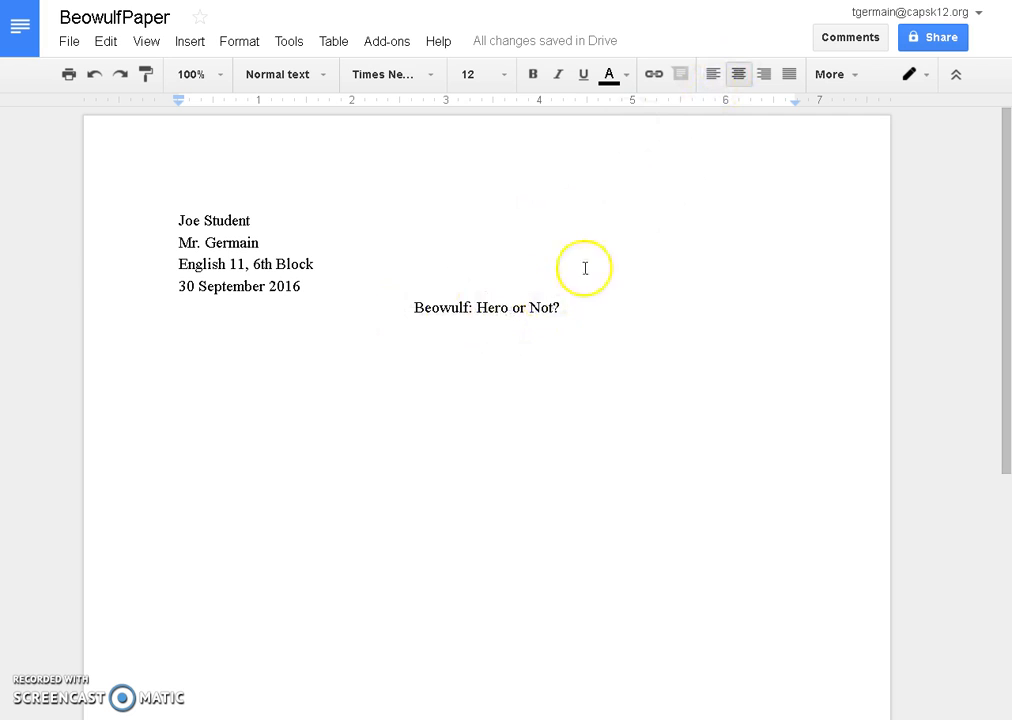
left_click(711, 78)
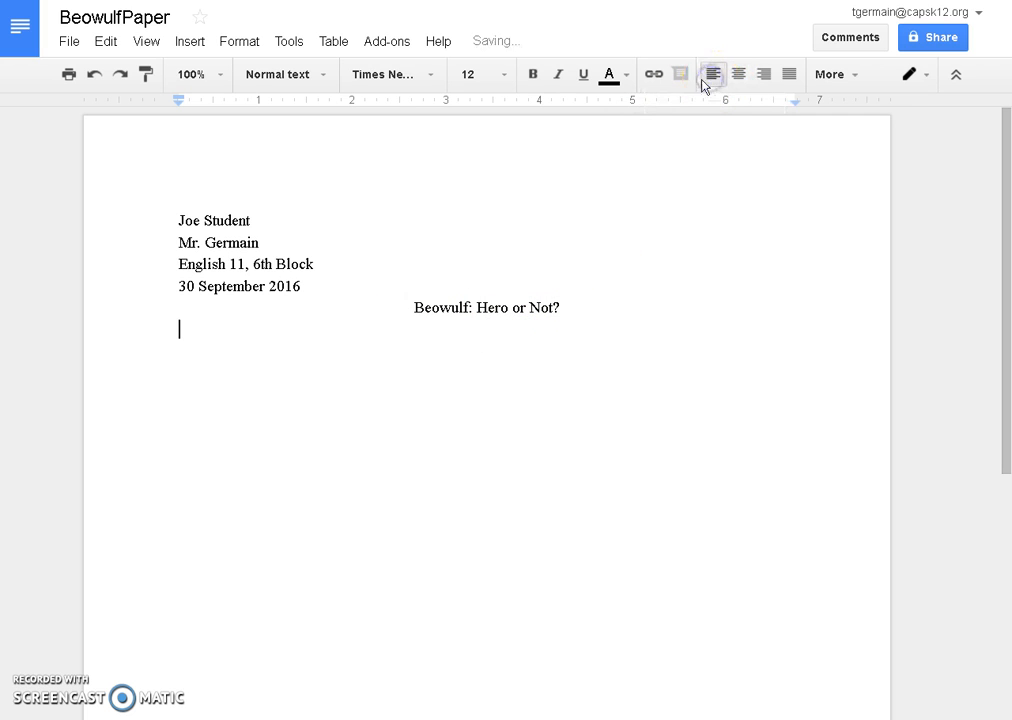
Step: Write the indented opening "This is where you should start typing your paper. Blah blah, brilliant things, blah blah blah."
key("Tab")
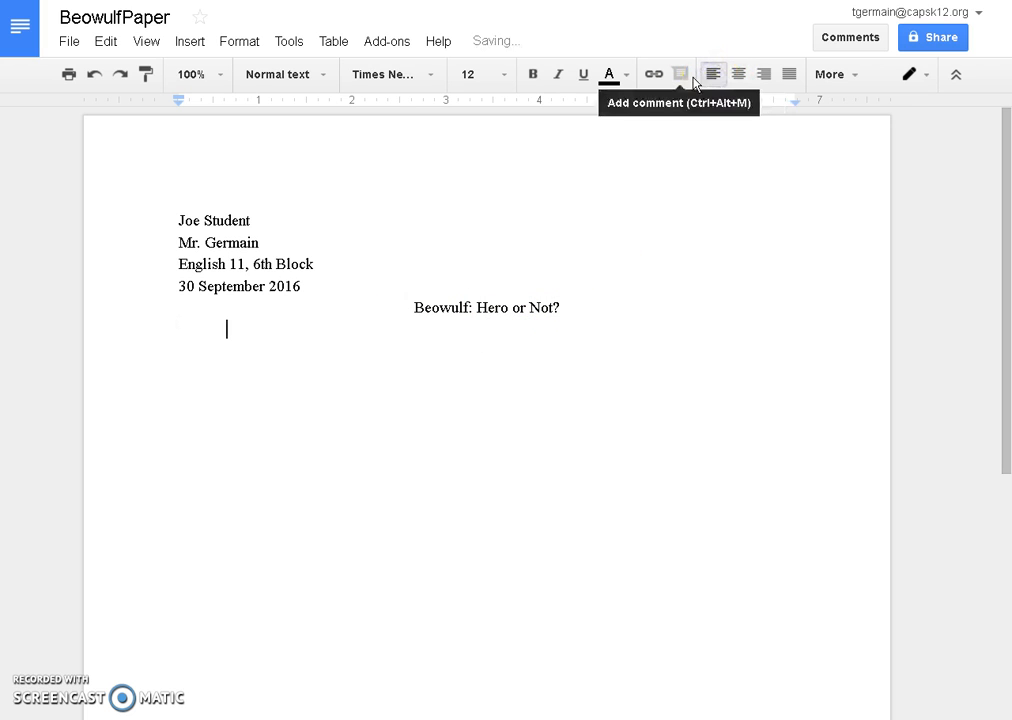
type("This is where i")
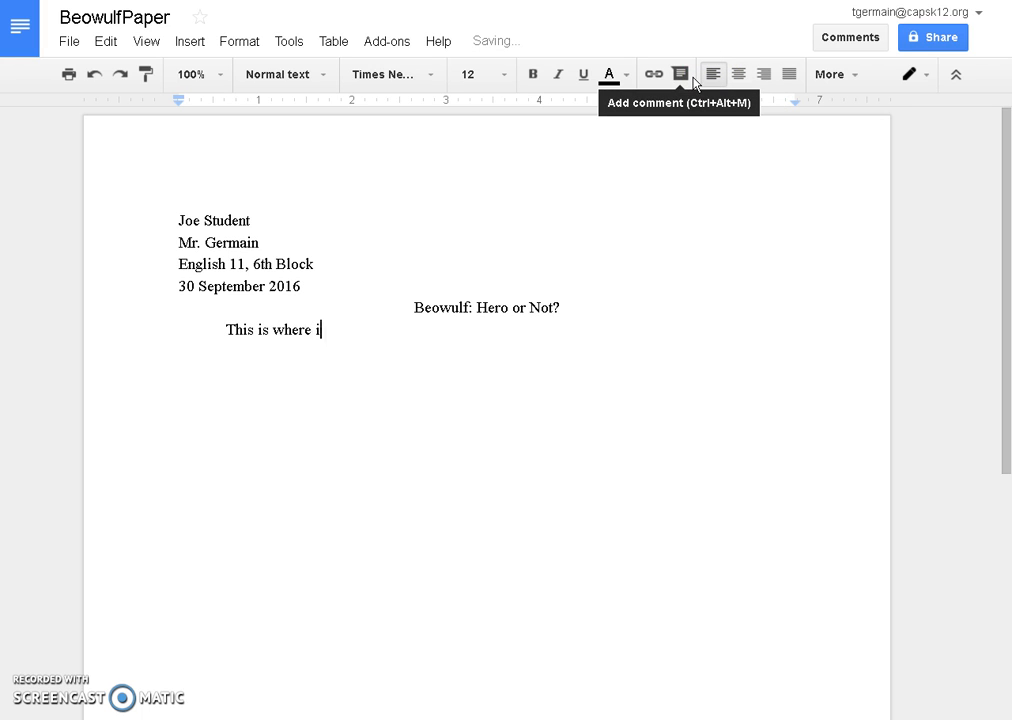
key("BackSpace")
type("you should start")
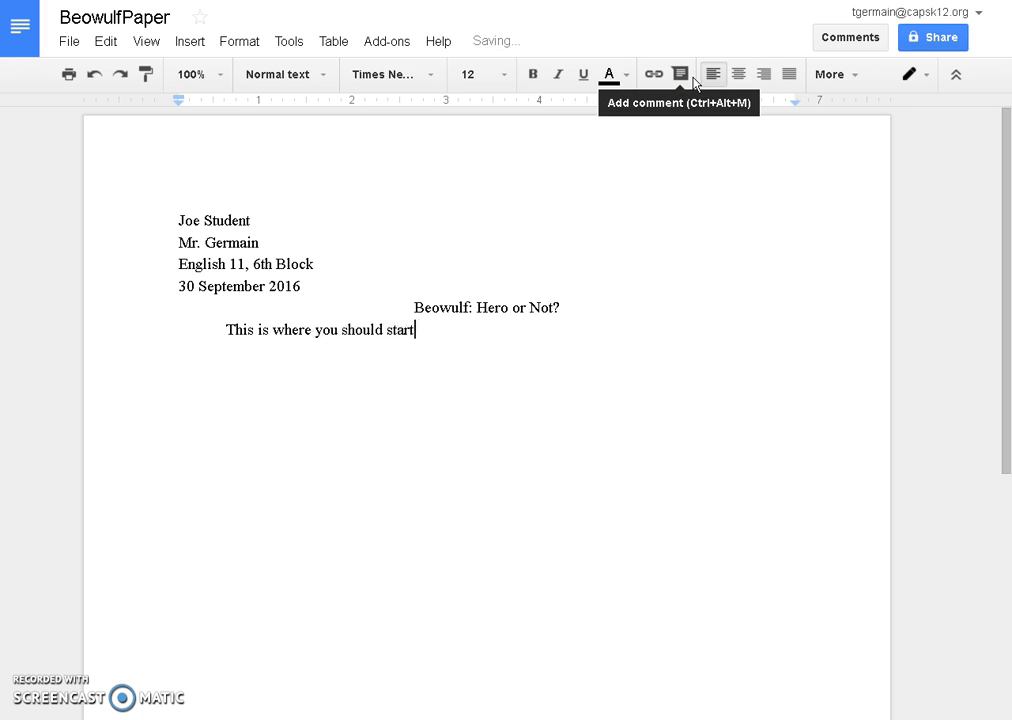
type(" typing your pa")
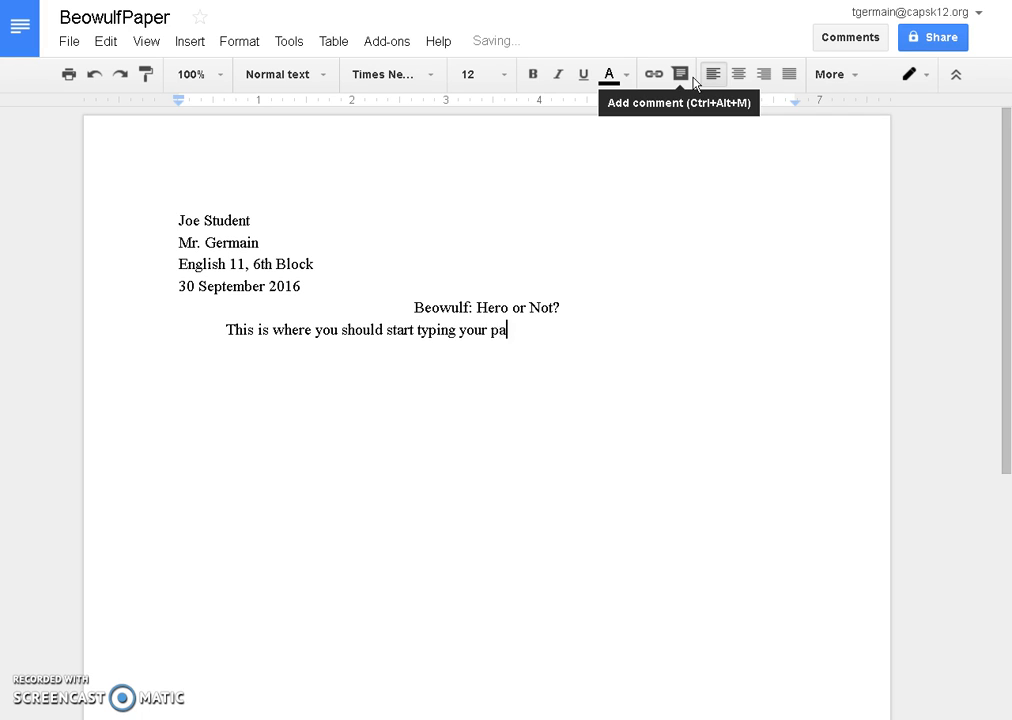
type("per. Blah blah, bri")
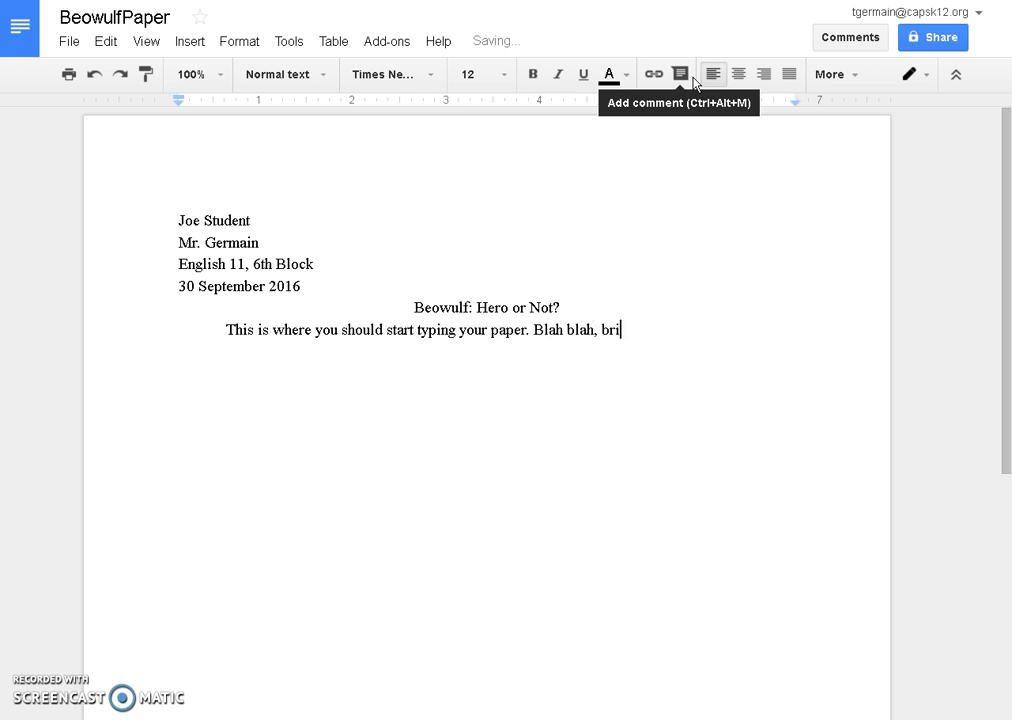
type("lliant things, bla")
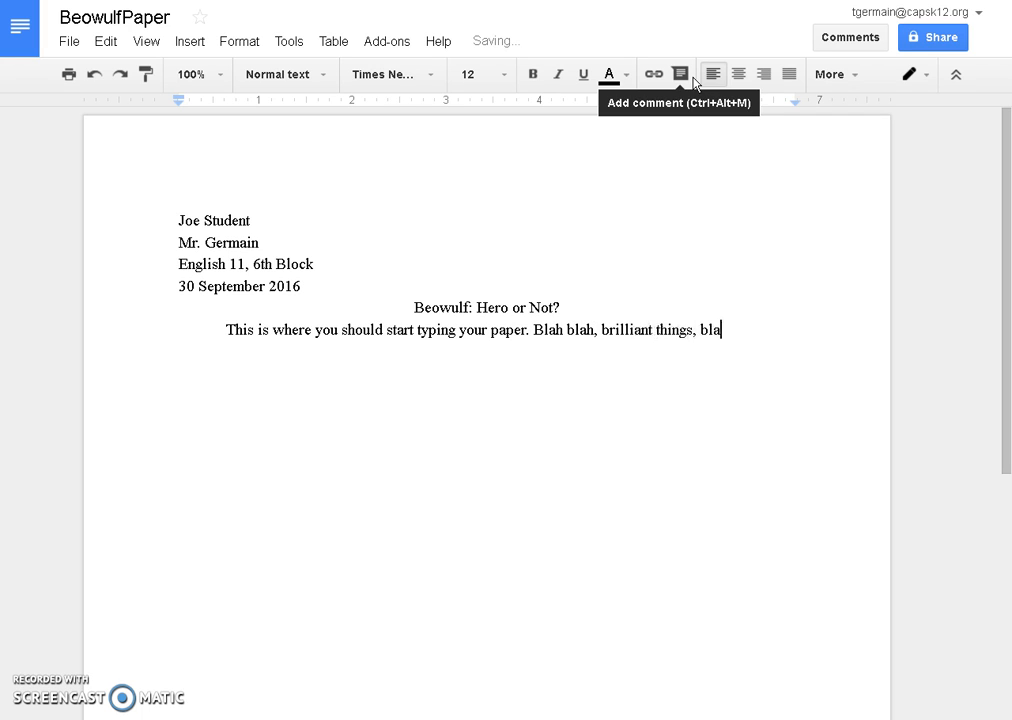
type("h blah blah.")
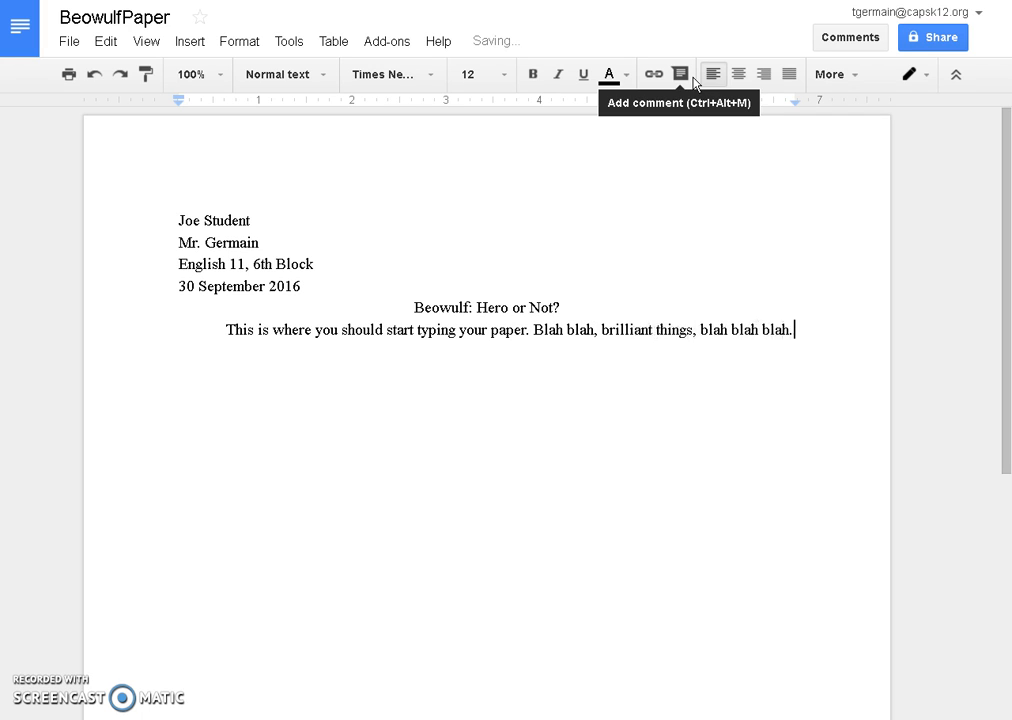
Step: Copy the sentence "Blah blah, brilliant things, blah blah blah." and paste it eleven times at the paragraph's end
mouse_move(795, 331)
left_mouse_down()
mouse_move(533, 334)
mouse_move(795, 326)
left_mouse_up()
left_click(545, 331)
key("ctrl+c")
left_click(803, 330)
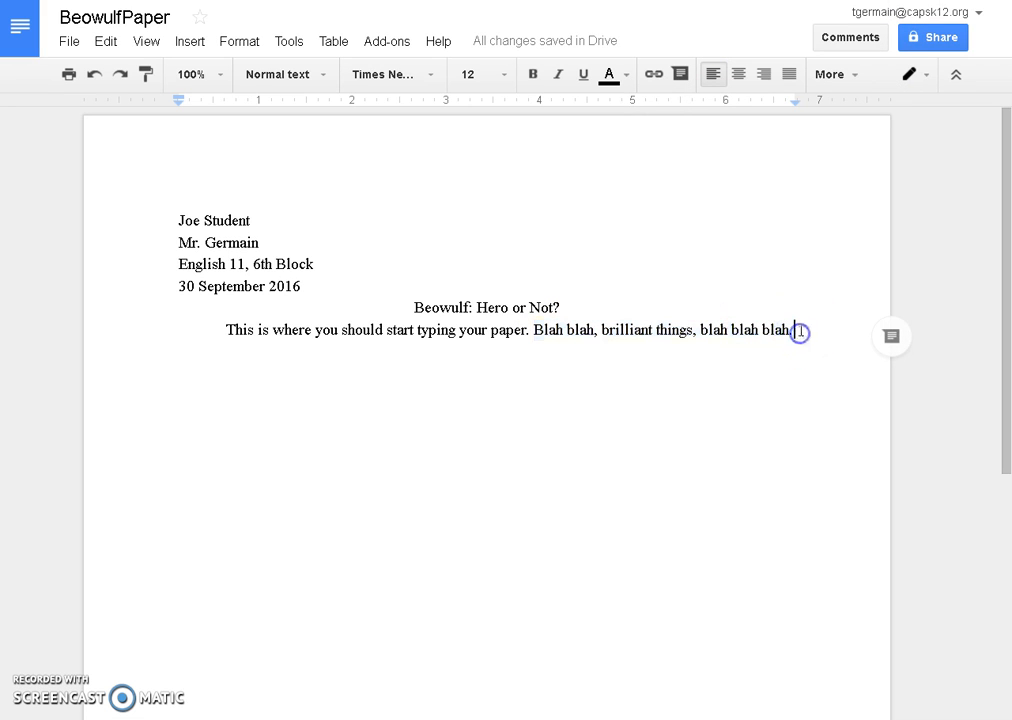
key("ctrl+v")
key("ctrl+v")
key("ctrl+v")
key("ctrl+v")
key("ctrl+v")
key("ctrl+v")
key("ctrl+v")
key("ctrl+v")
key("ctrl+v")
key("ctrl+v")
key("ctrl+v")
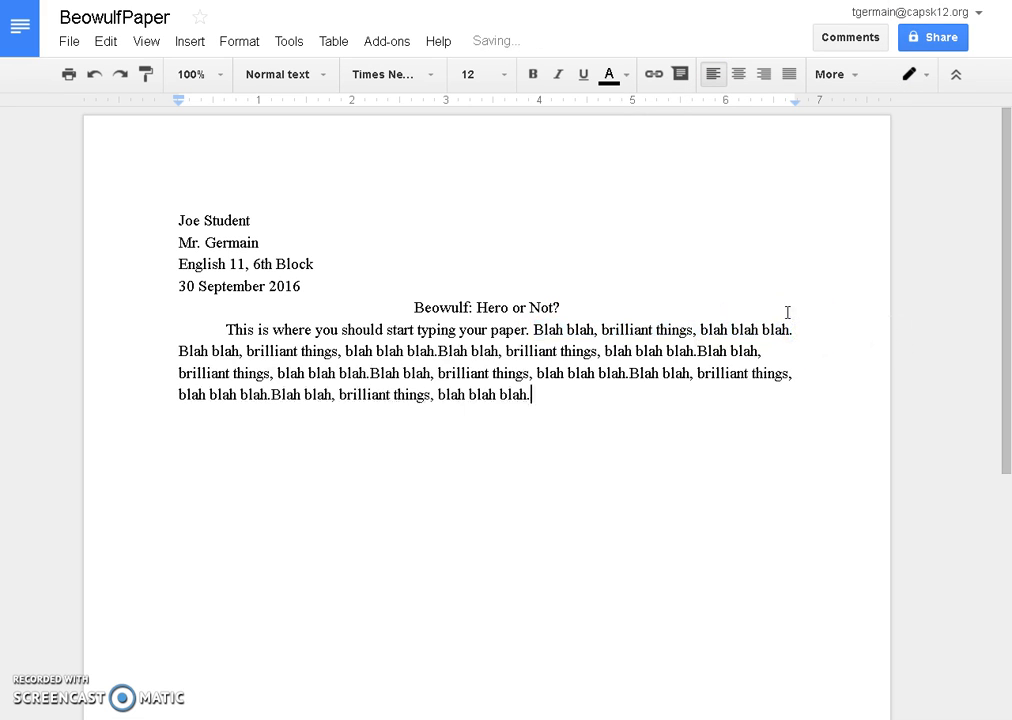
Step: Add a second indented paragraph filled with thirteen pastes of the copied "Blah blah" sentence
key("Return")
key("Tab")
key("ctrl+v")
key("ctrl+v")
key("ctrl+v")
key("ctrl+v")
key("ctrl+v")
key("ctrl+v")
key("ctrl+v")
key("ctrl+v")
key("ctrl+v")
key("ctrl+v")
key("ctrl+v")
key("ctrl+v")
key("ctrl+v")
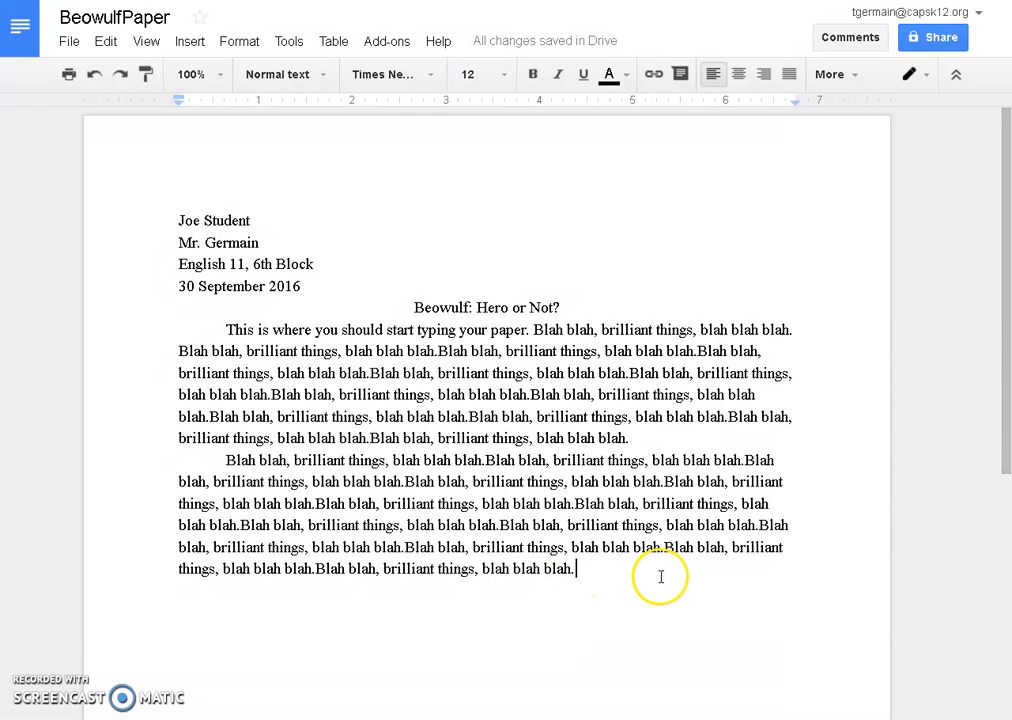
Step: Apply double line spacing to the whole document, from the heading block through the second body paragraph
left_click_drag(639, 576, 124, 108)
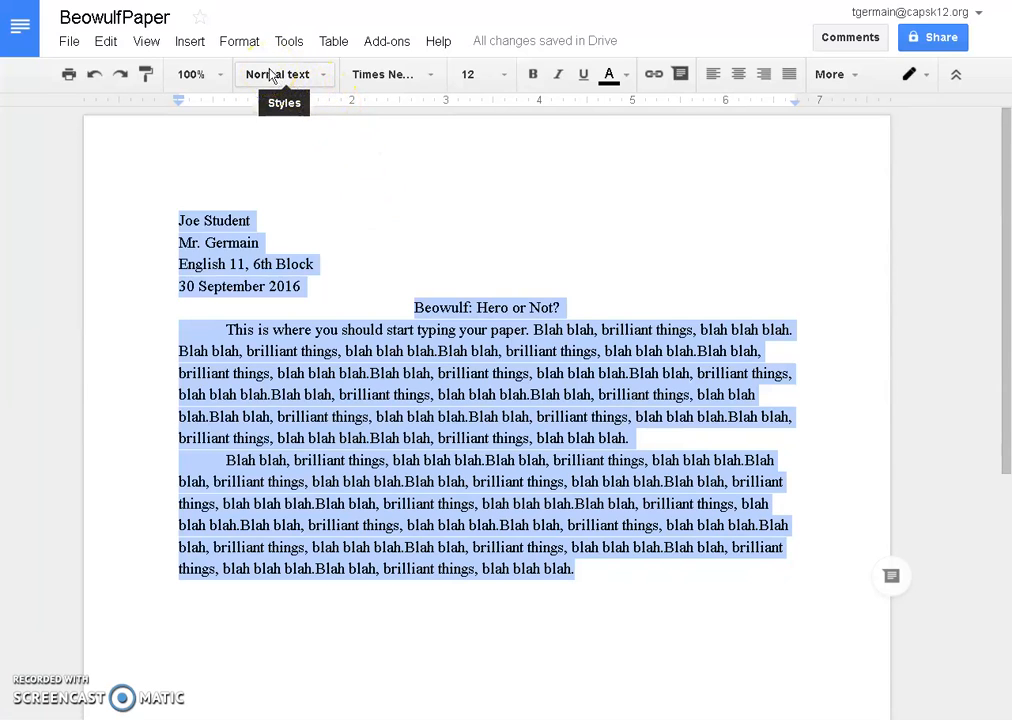
left_click(914, 79)
left_click(852, 76)
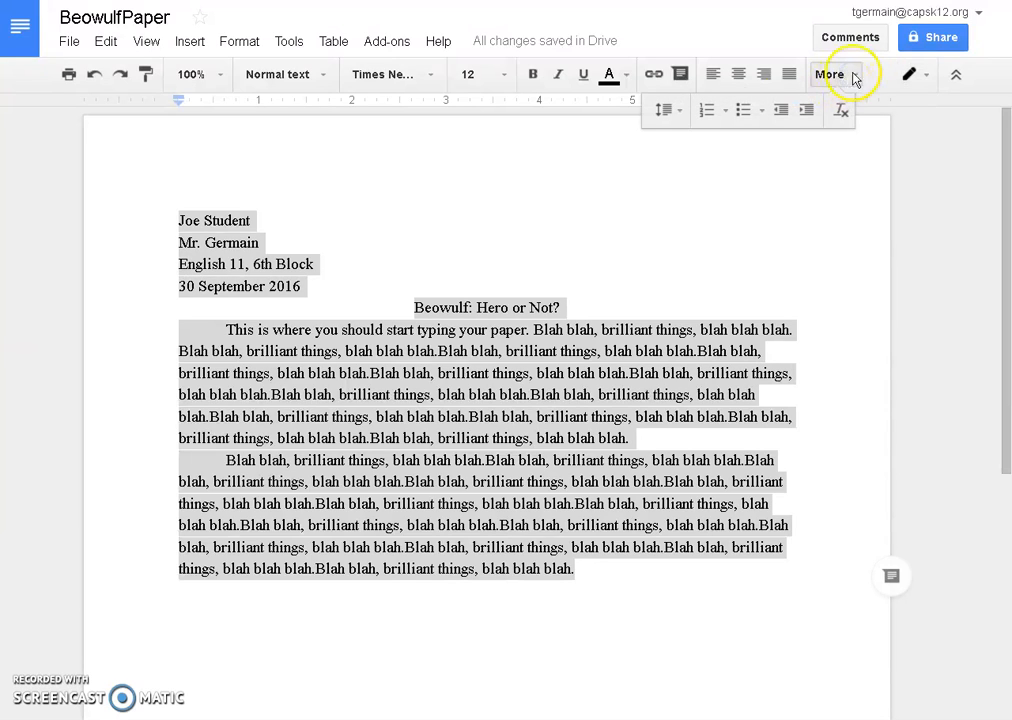
left_click(680, 115)
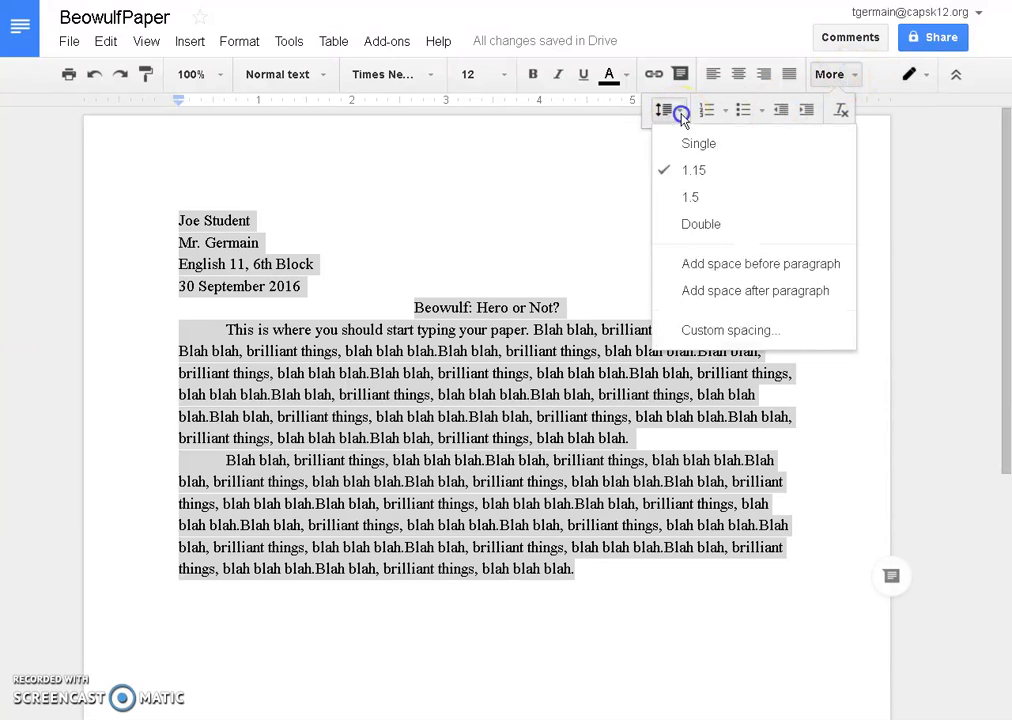
left_click(706, 225)
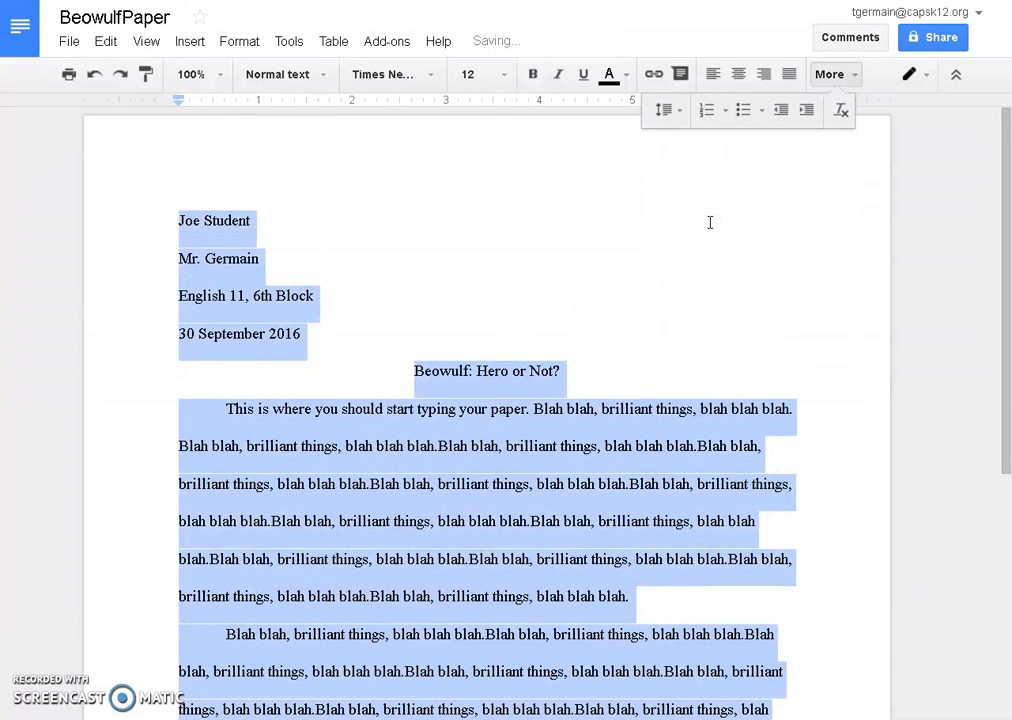
left_click(707, 221)
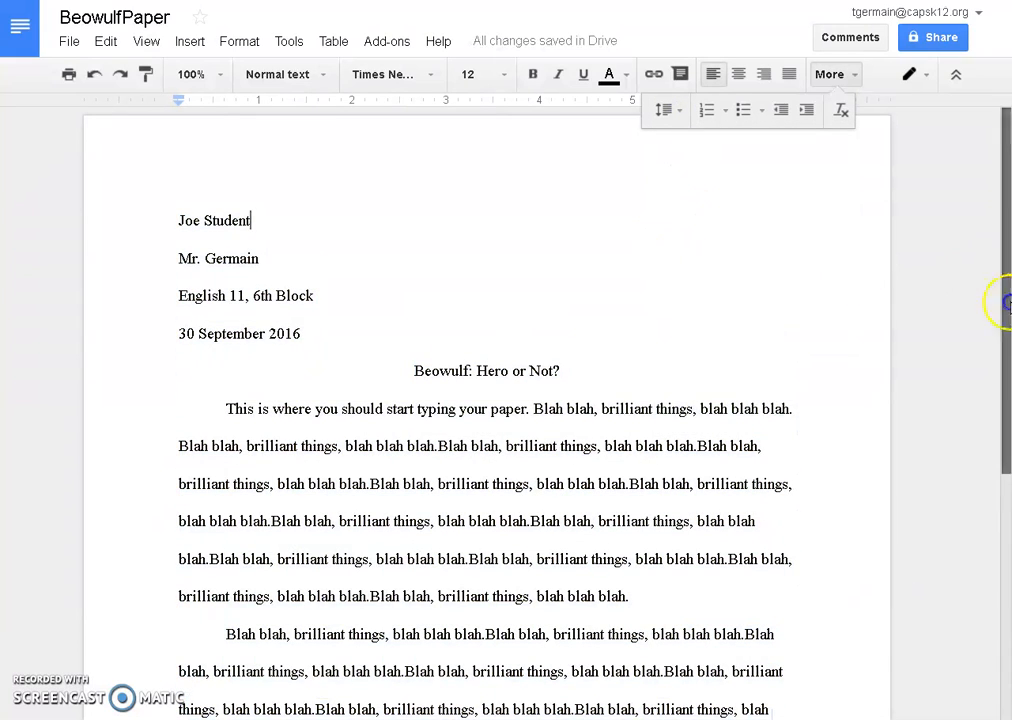
scroll(1006, 275, "down", 2)
scroll(1007, 288, "up", 2)
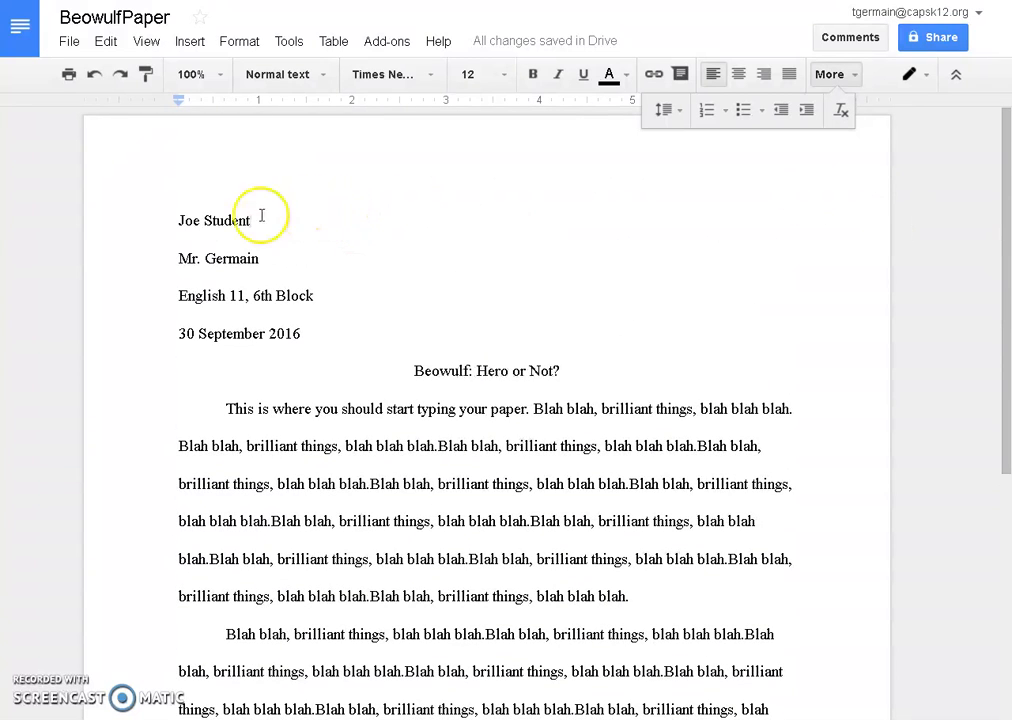
Step: Add a page header, right-align it and enter the student's last name followed by a space
left_click(176, 220)
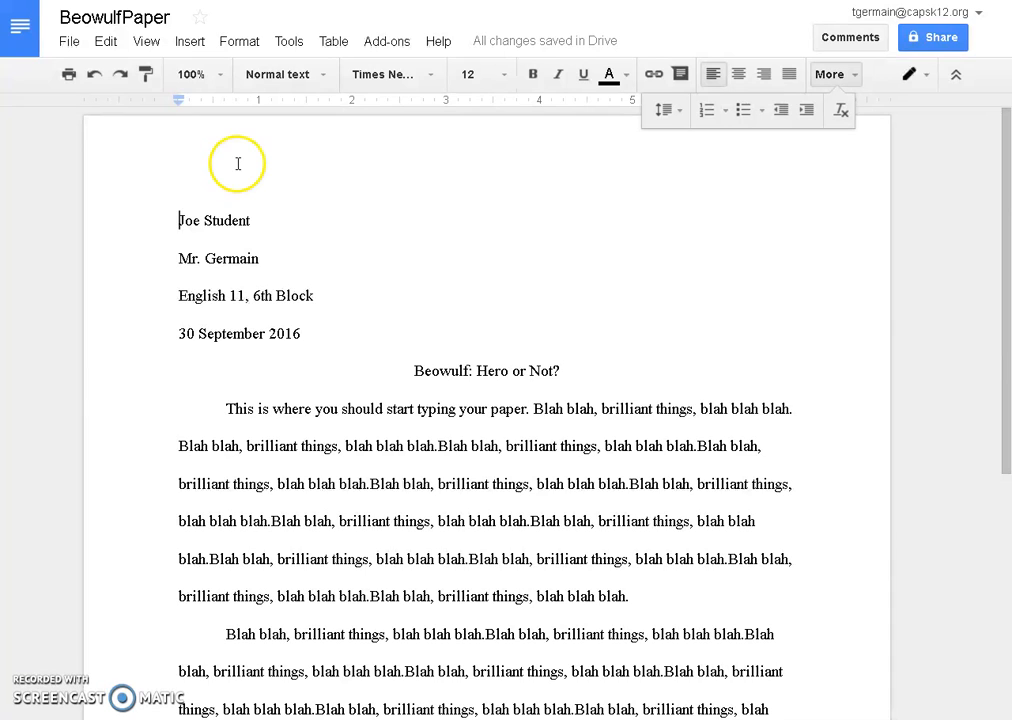
left_click(190, 41)
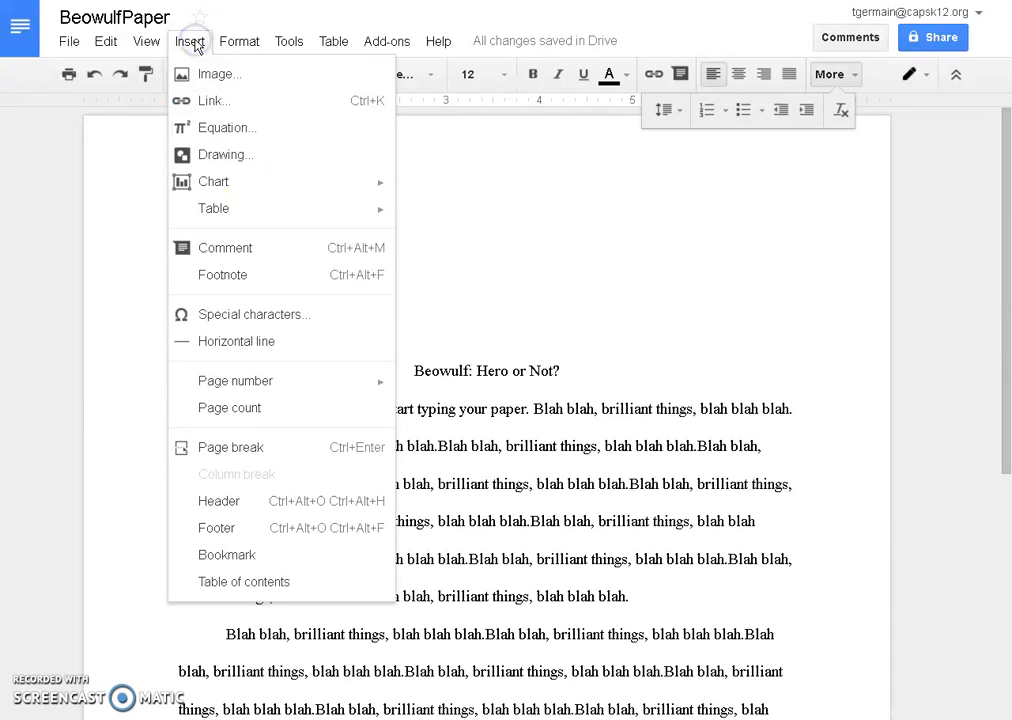
left_click(243, 505)
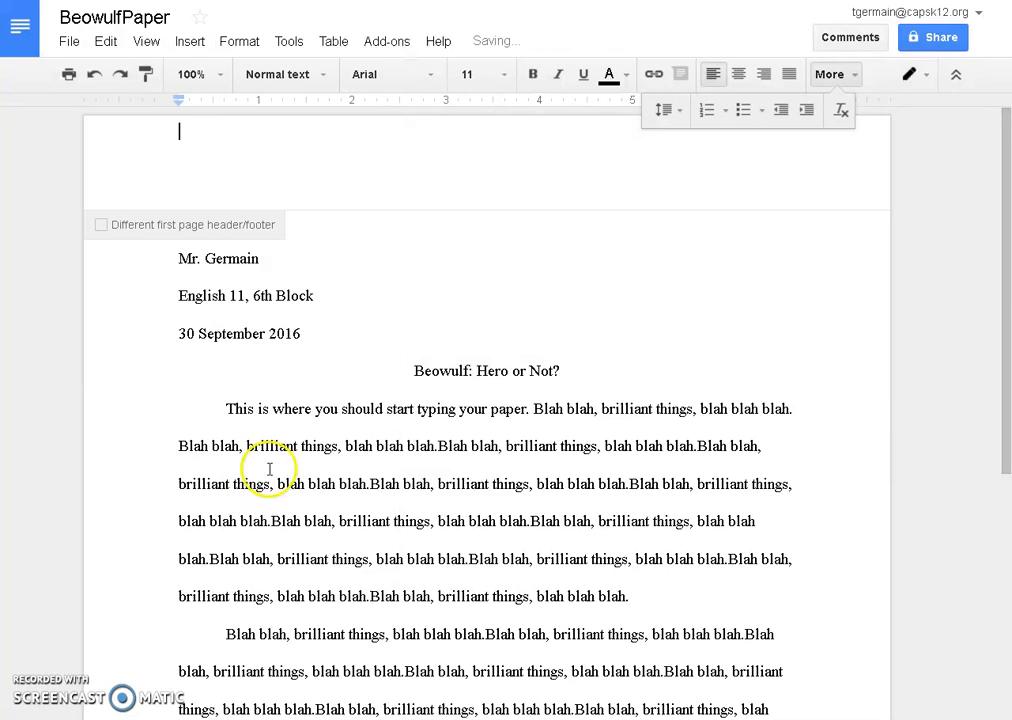
left_click(763, 74)
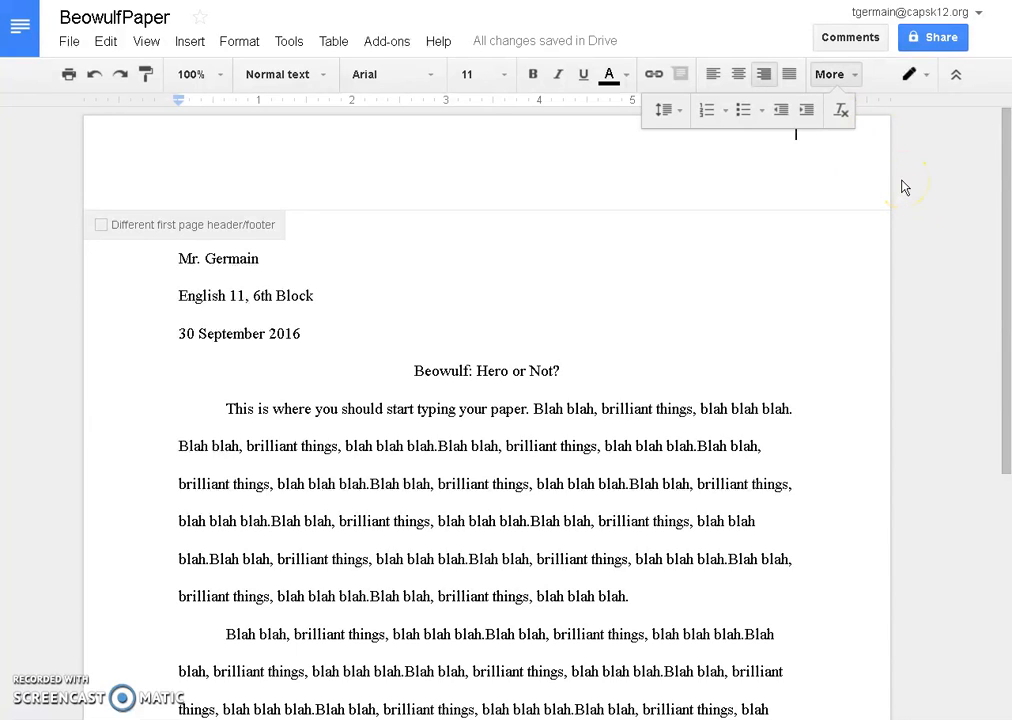
type("Student")
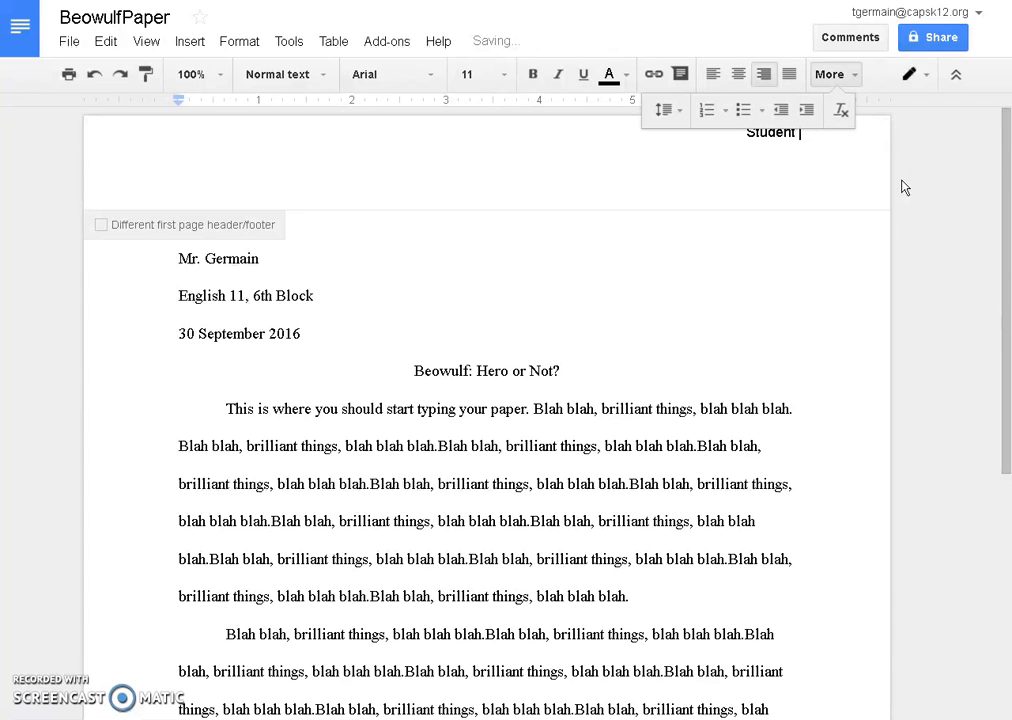
Step: Insert an automatic page number in the header after the last name, numbering from the first page
left_click(189, 41)
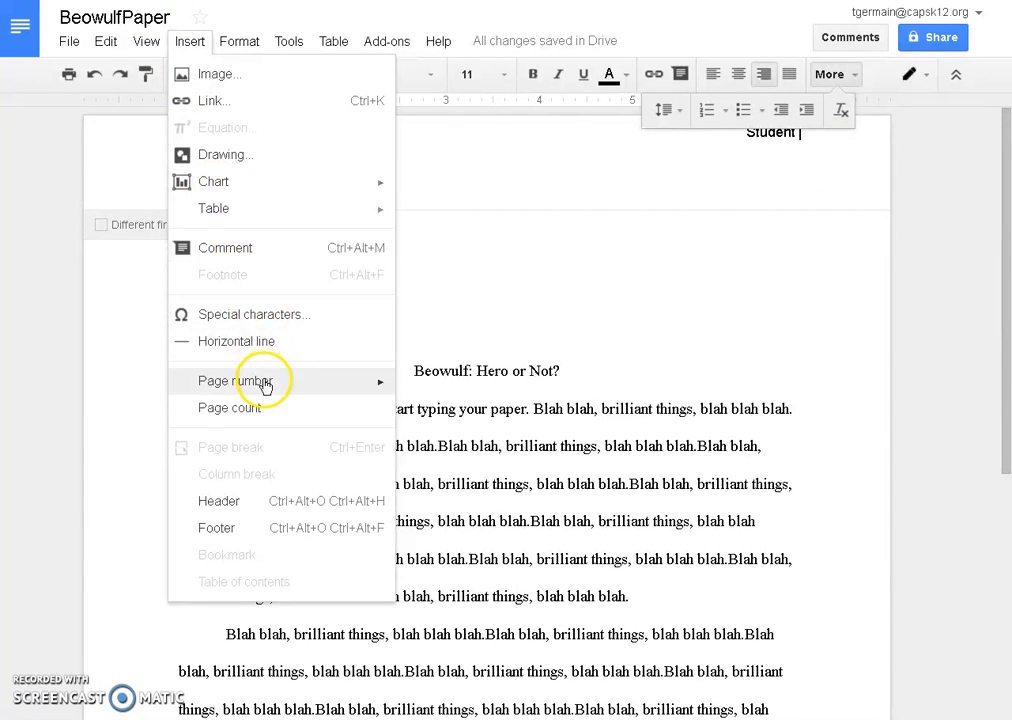
mouse_move(264, 382)
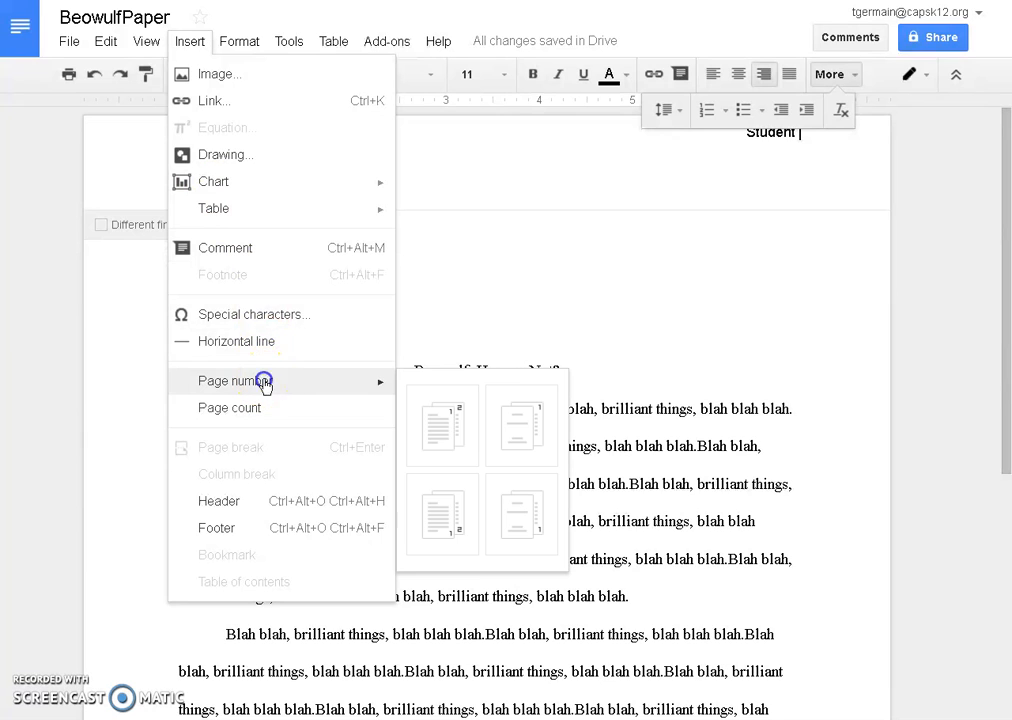
left_click(442, 430)
left_click(896, 138)
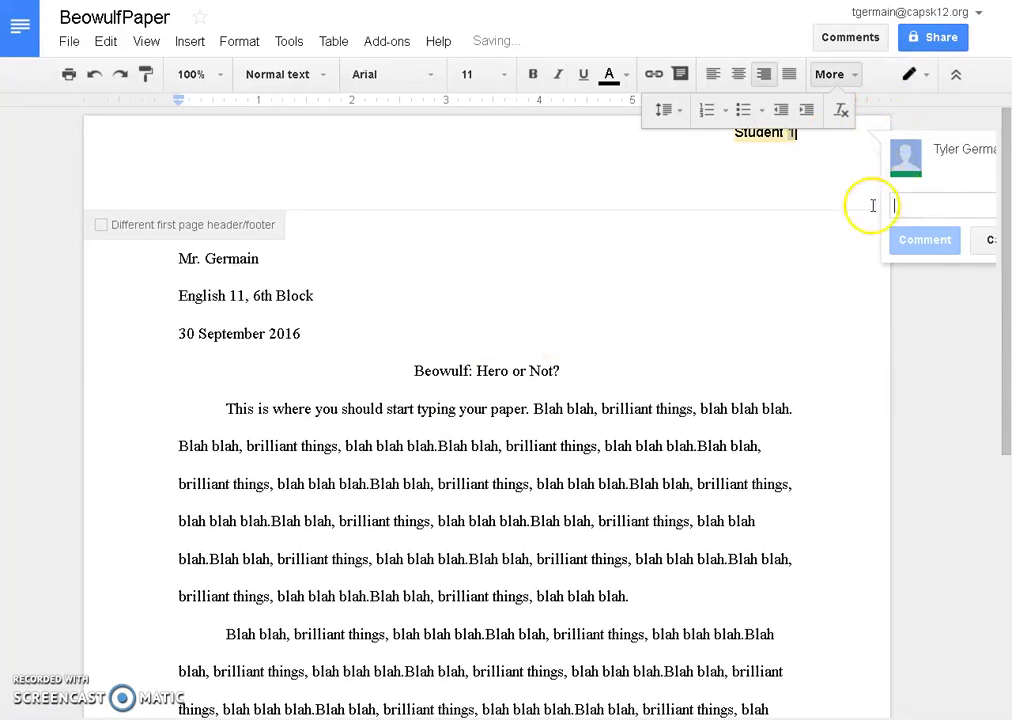
left_click(820, 251)
left_click(838, 77)
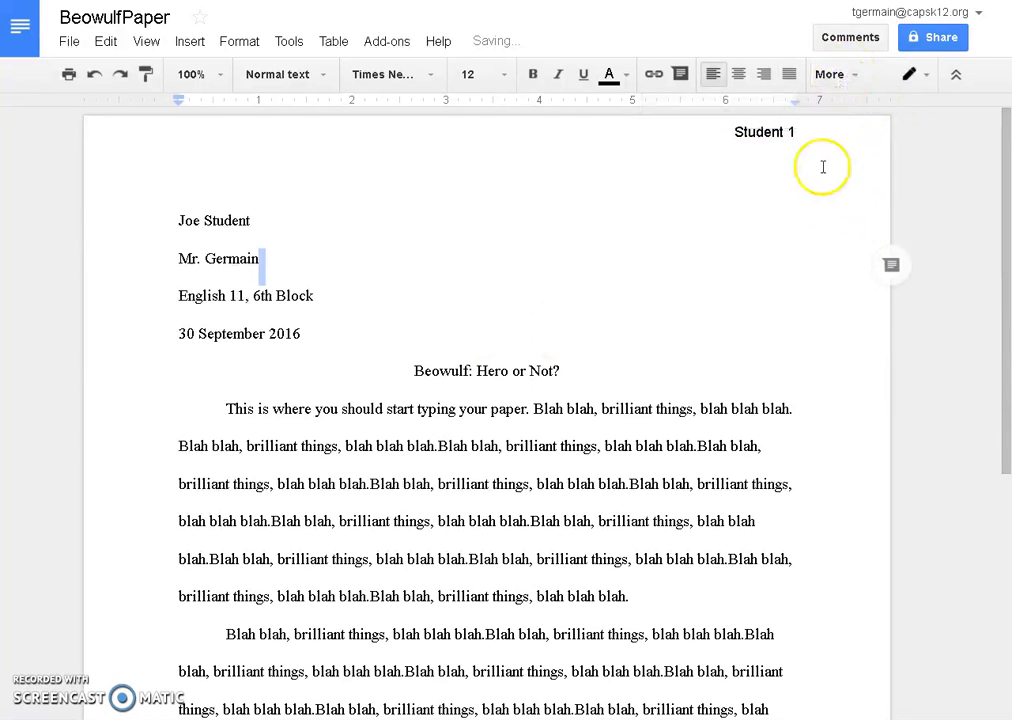
left_click(805, 132)
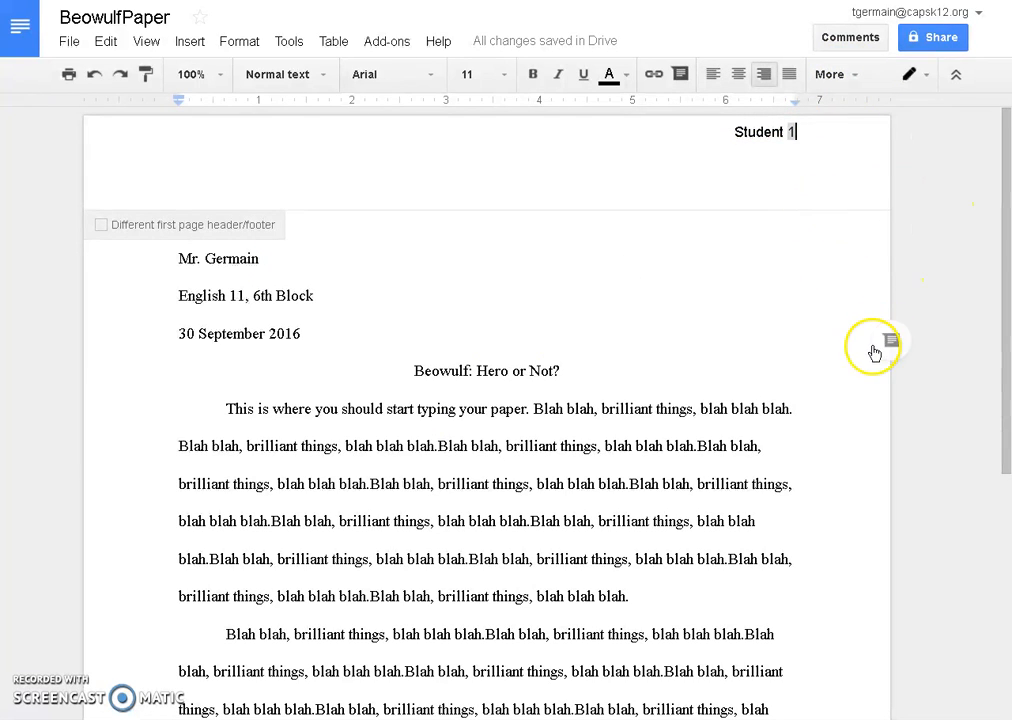
Step: Extend the document onto further pages by adding blank lines and page breaks after the second body paragraph
left_click_drag(1008, 232, 1001, 365)
left_click(621, 599)
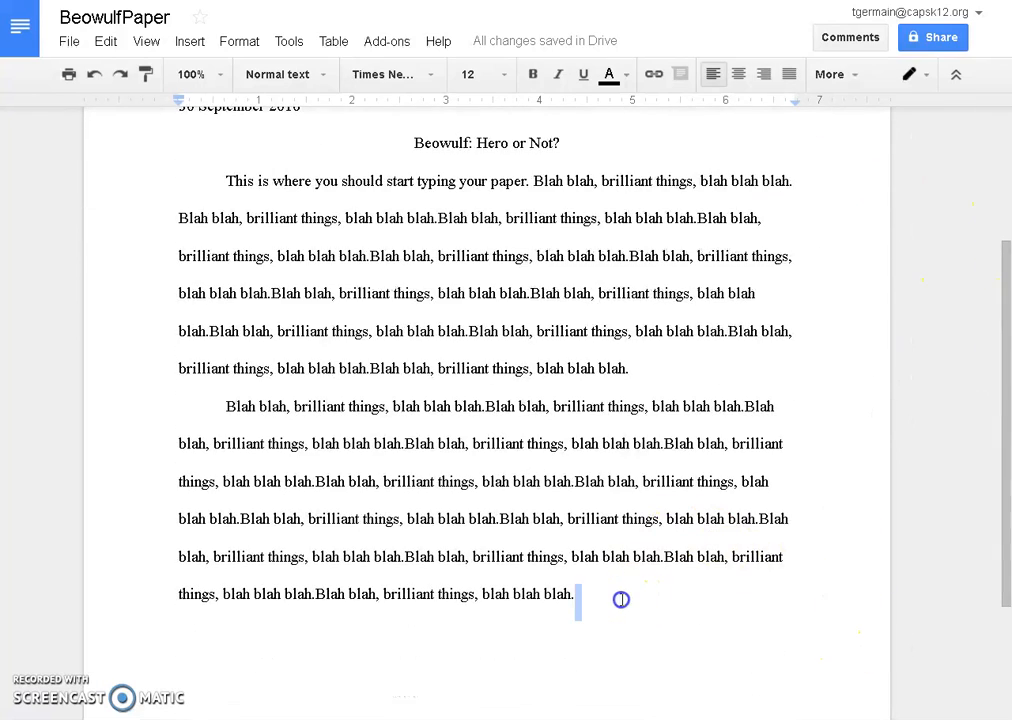
key("ctrl+Return")
key("Return")
key("Return")
key("Return")
key("Return")
key("Return")
key("Return")
key("Return")
key("Return")
key("Return")
key("Return")
key("Return")
key("Return")
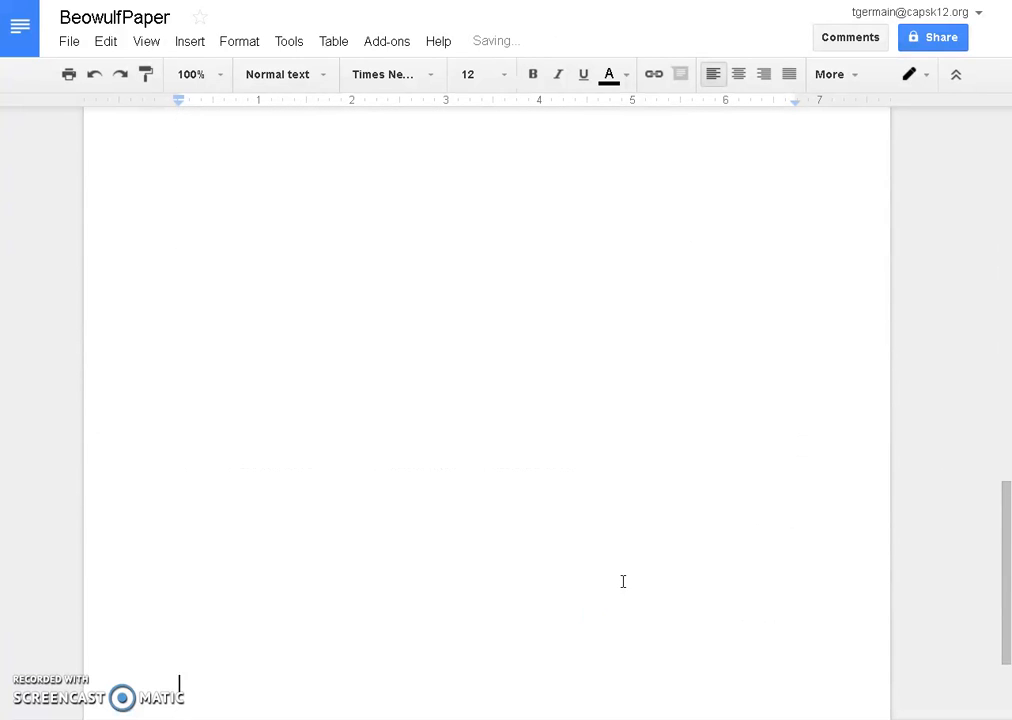
key("ctrl+Return")
key("Return")
Step: Change the header's last name and page number to Times New Roman, size 12
left_click_drag(1007, 555, 988, 175)
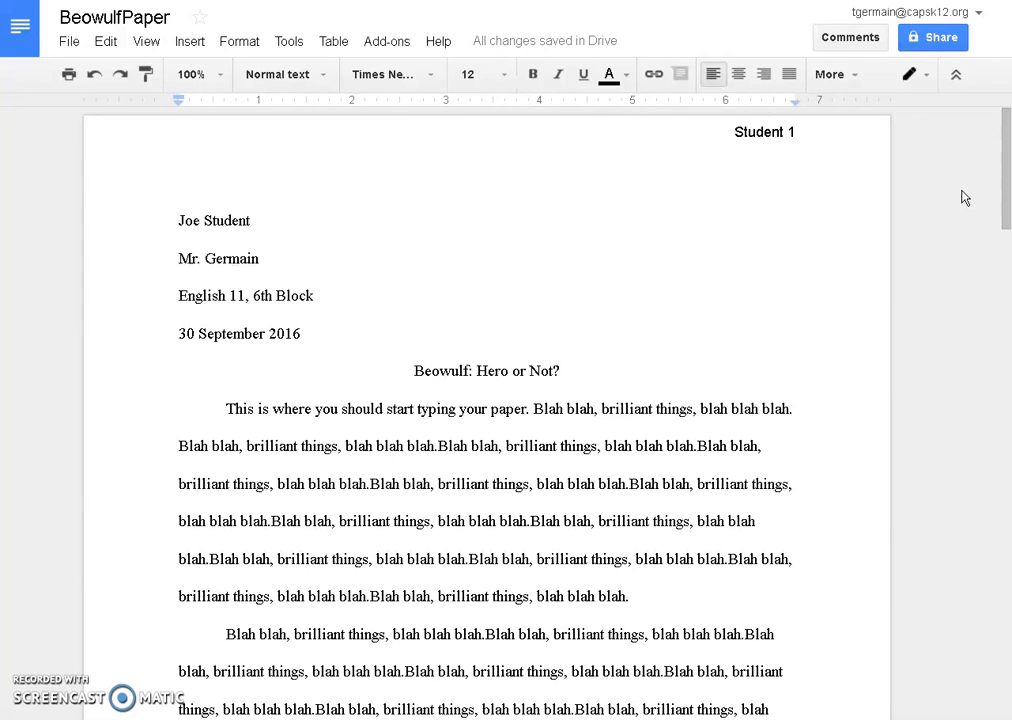
left_click(945, 189)
left_click(752, 131)
left_click_drag(793, 134, 703, 131)
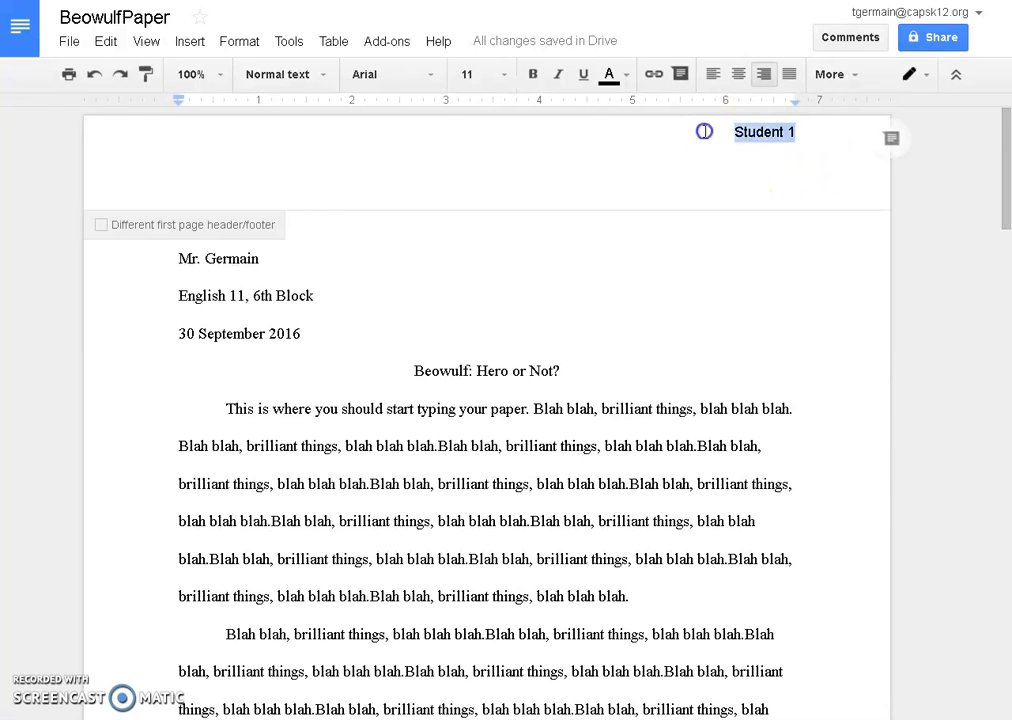
left_click(434, 74)
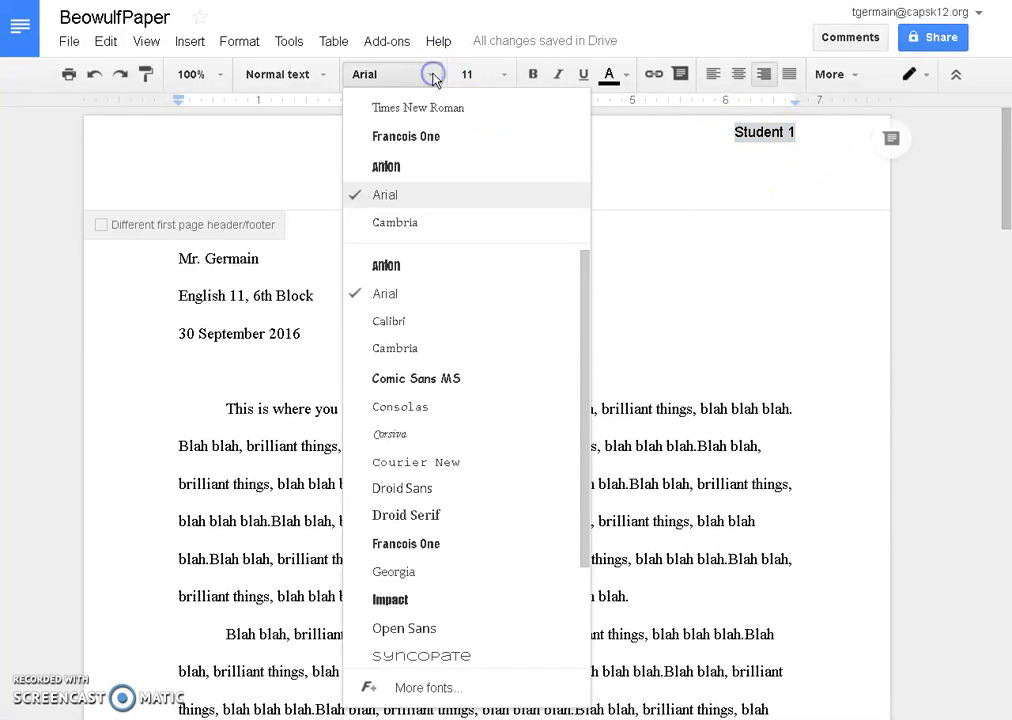
left_click(437, 107)
left_click(505, 76)
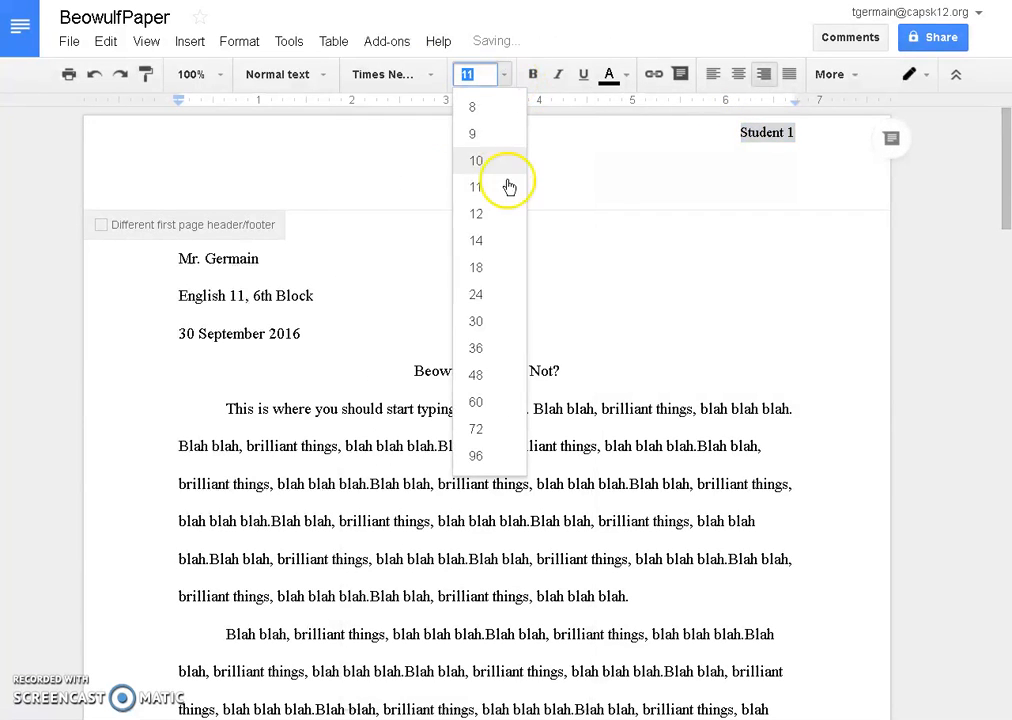
left_click(508, 216)
Step: Move the header text down by adding two blank lines above it, and return to the document body
left_click(737, 148)
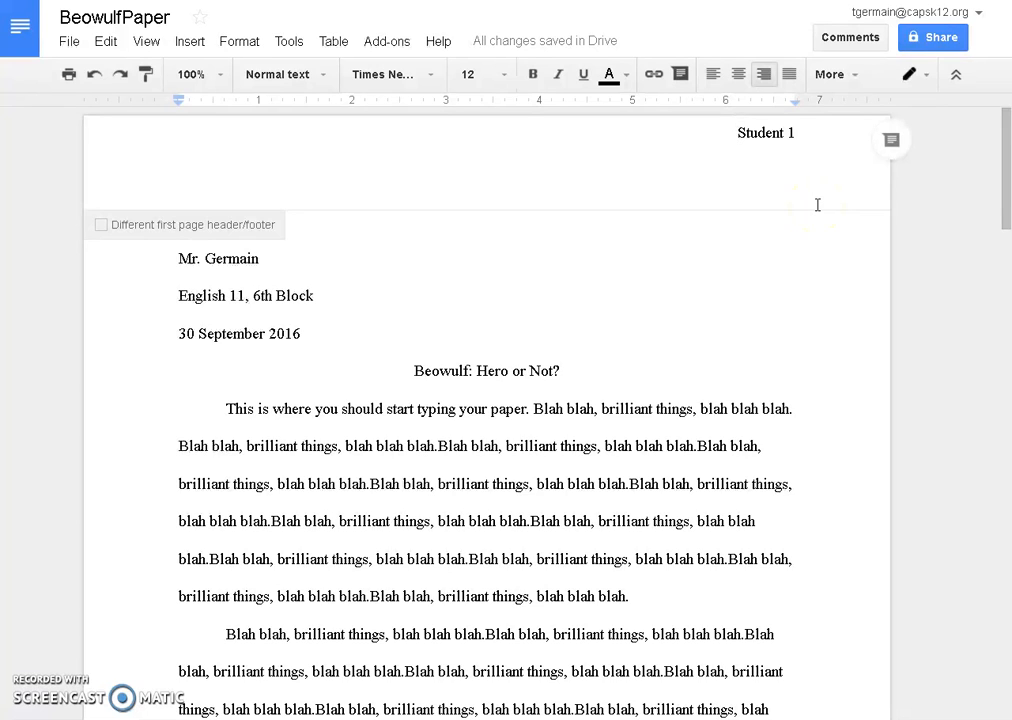
key("Return")
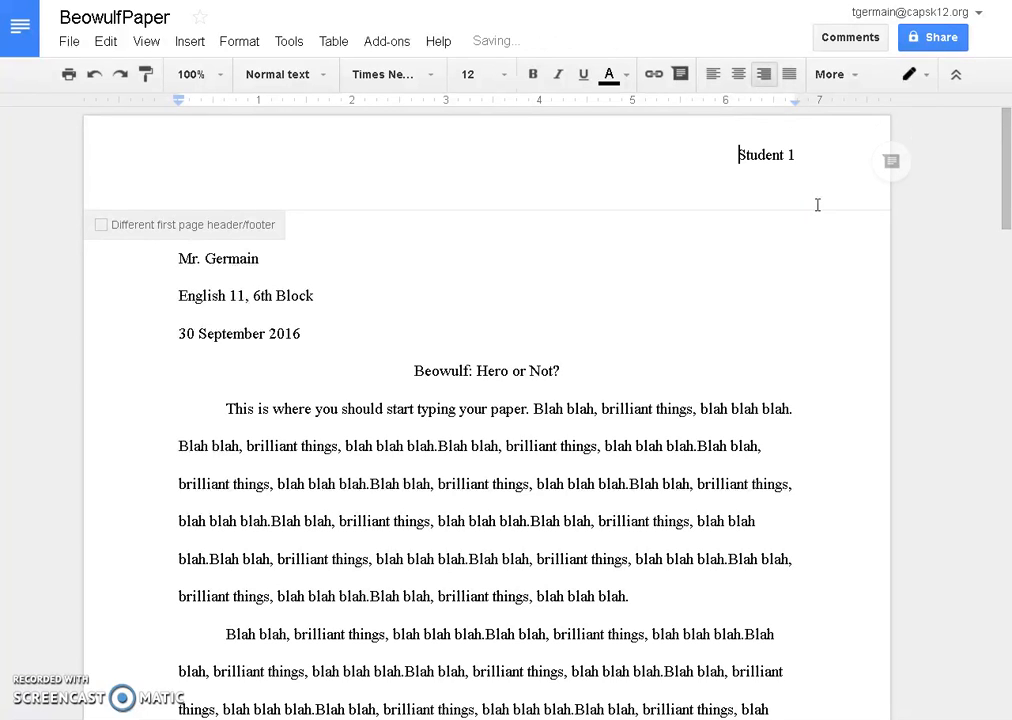
key("Return")
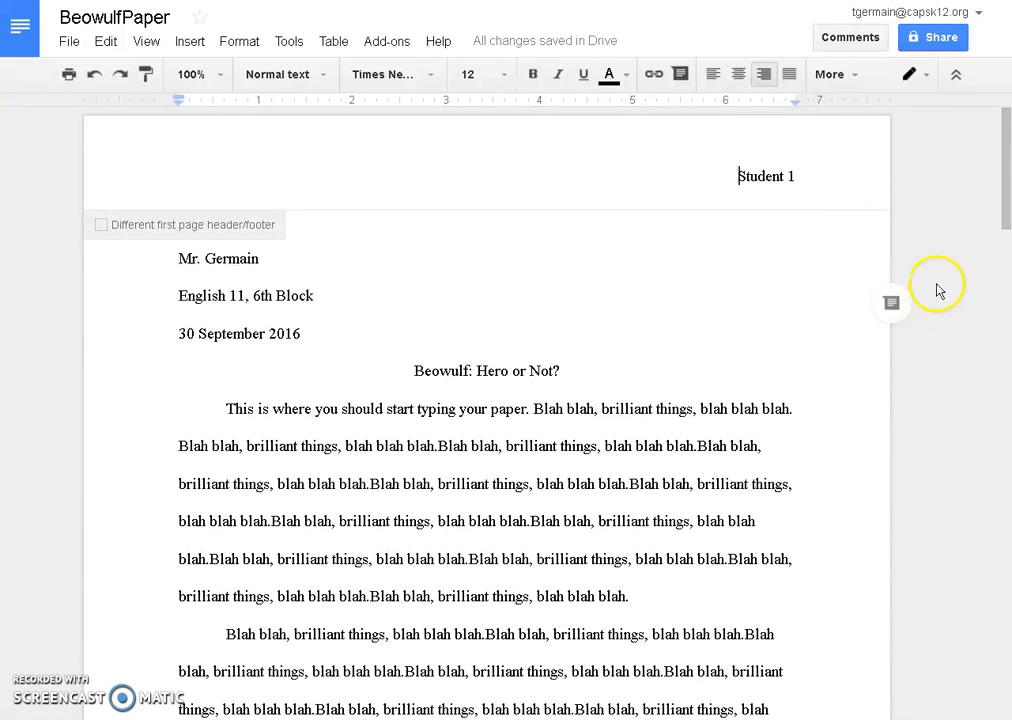
left_click(953, 231)
left_click(949, 272)
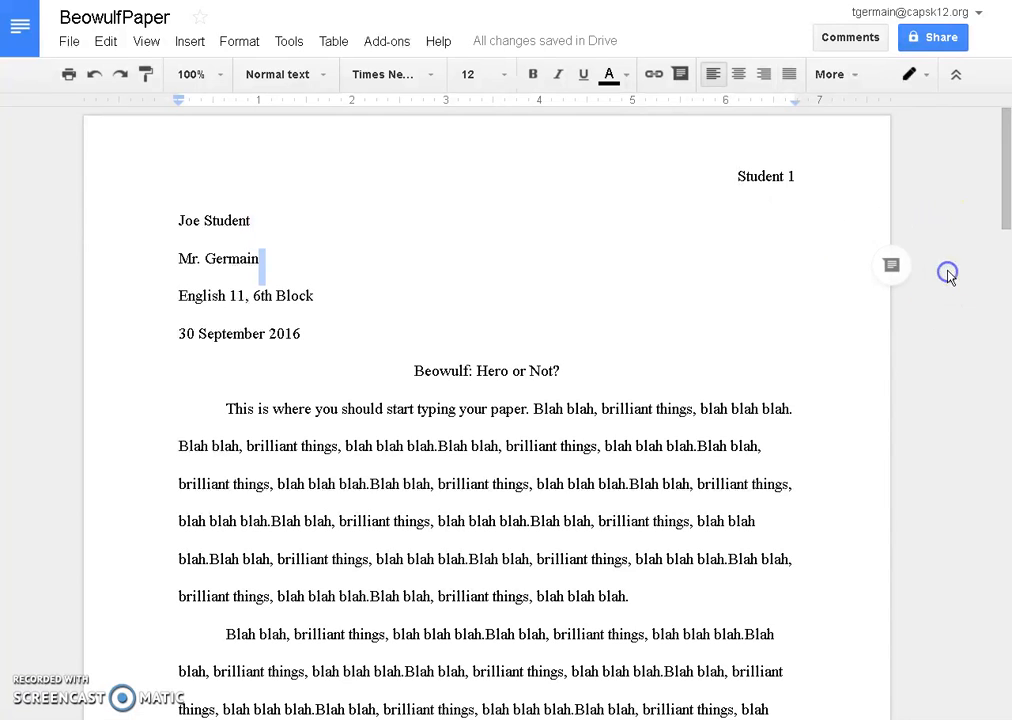
left_click_drag(1005, 160, 1005, 132)
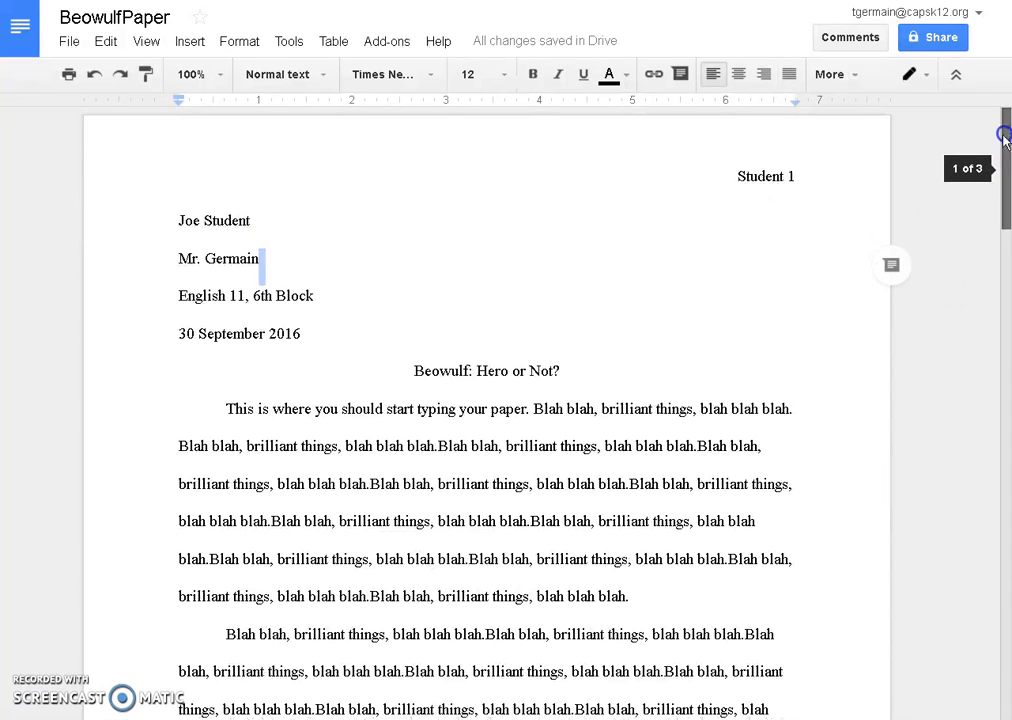
left_click(564, 273)
double_click(367, 281)
left_click(367, 281)
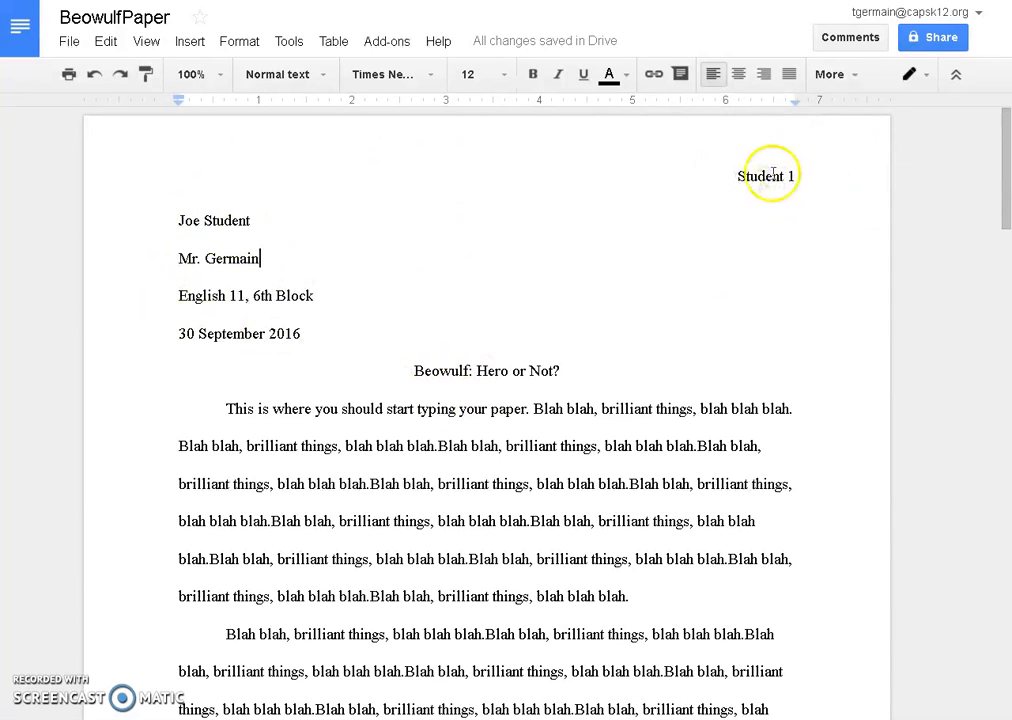
Step: Append the sentence "Great point, illustrated by a “quote in the text” (135)." at the end of the second body paragraph
scroll(712, 449, "down", 3)
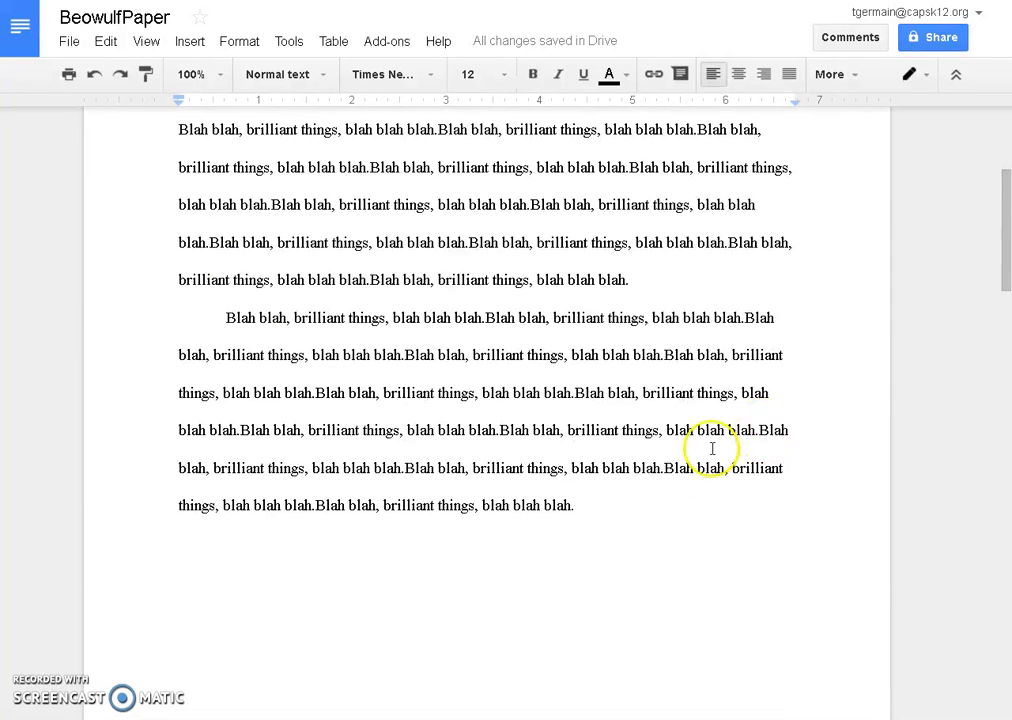
left_click(572, 506)
key("BackSpace")
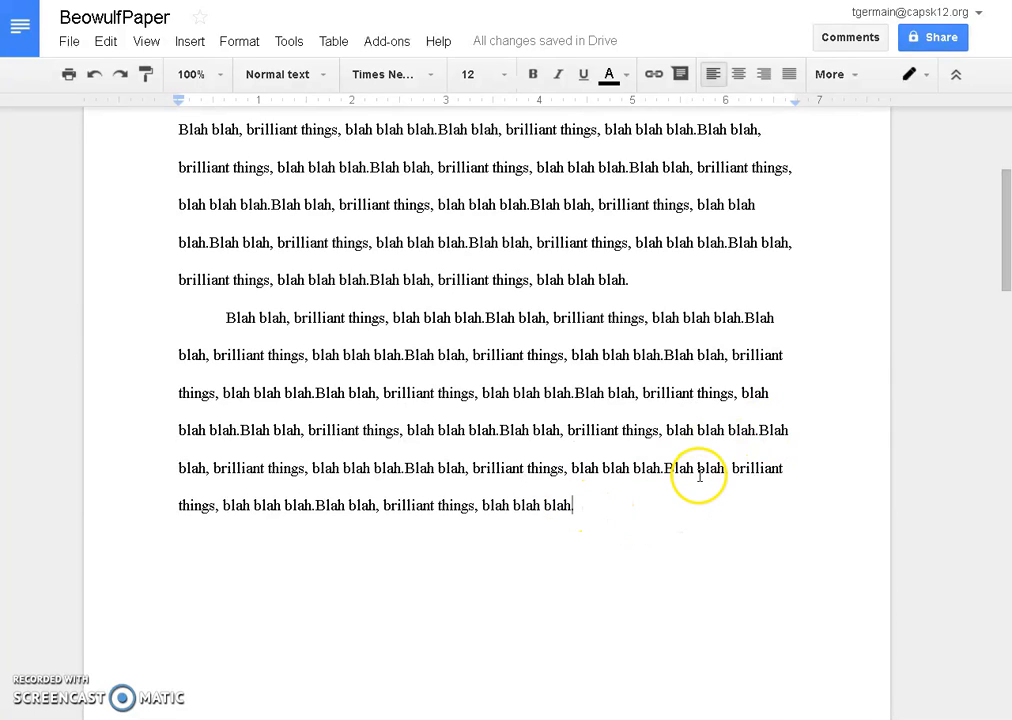
type(".")
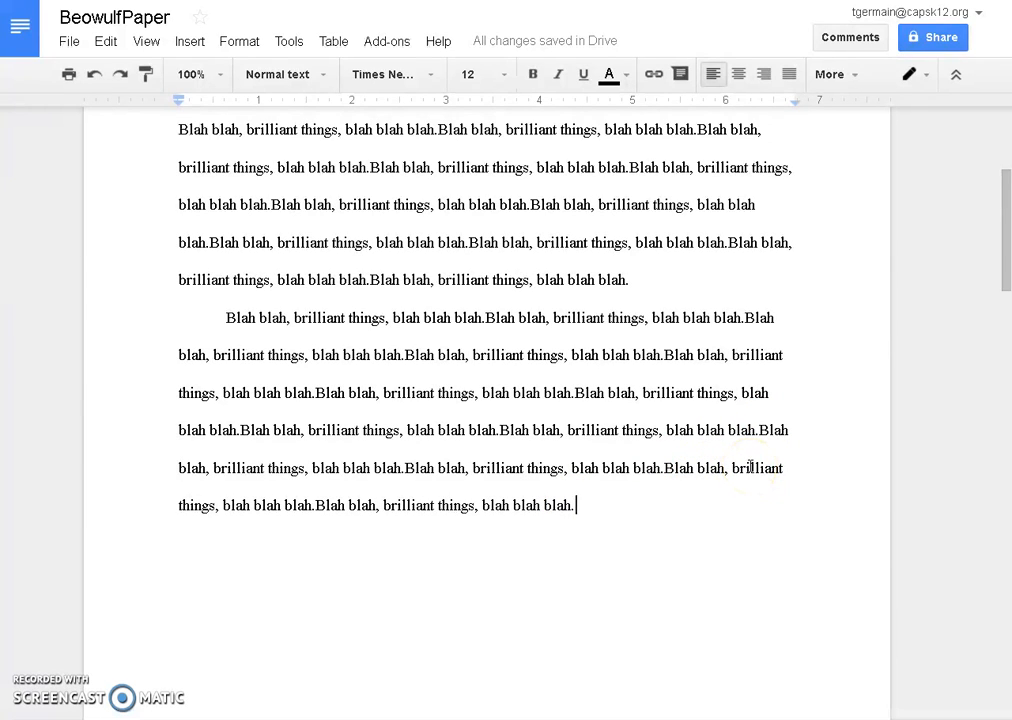
type(" Great point, illustra")
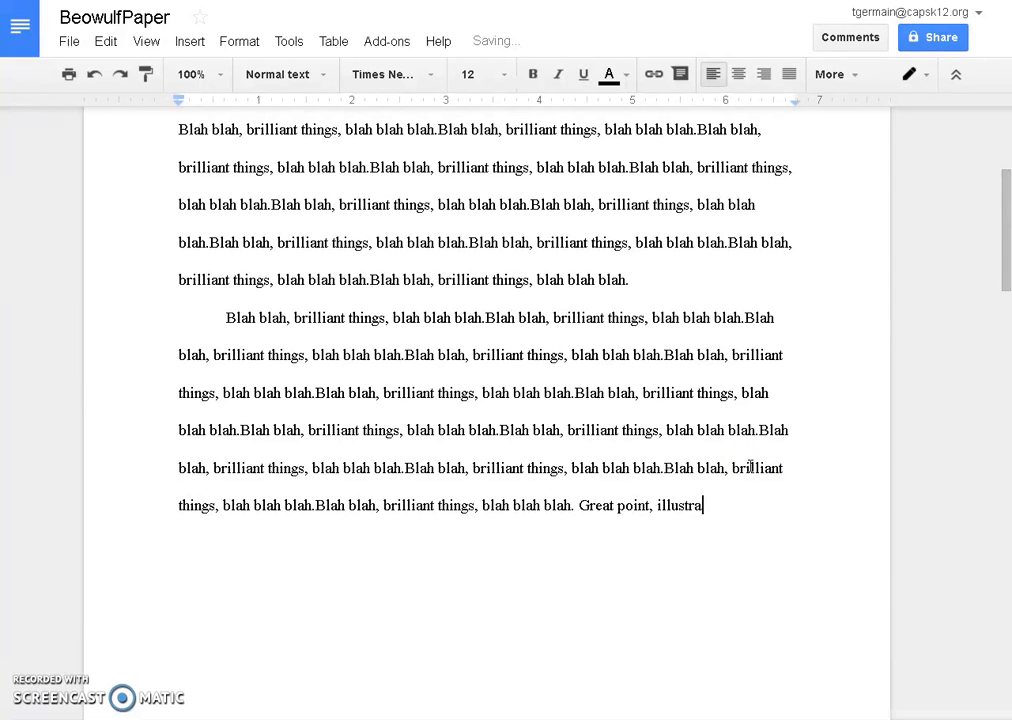
type("ted by a quo")
key("BackSpace")
key("BackSpace")
key("BackSpace")
key("BackSpace")
key("BackSpace")
type("a \"quote int he t")
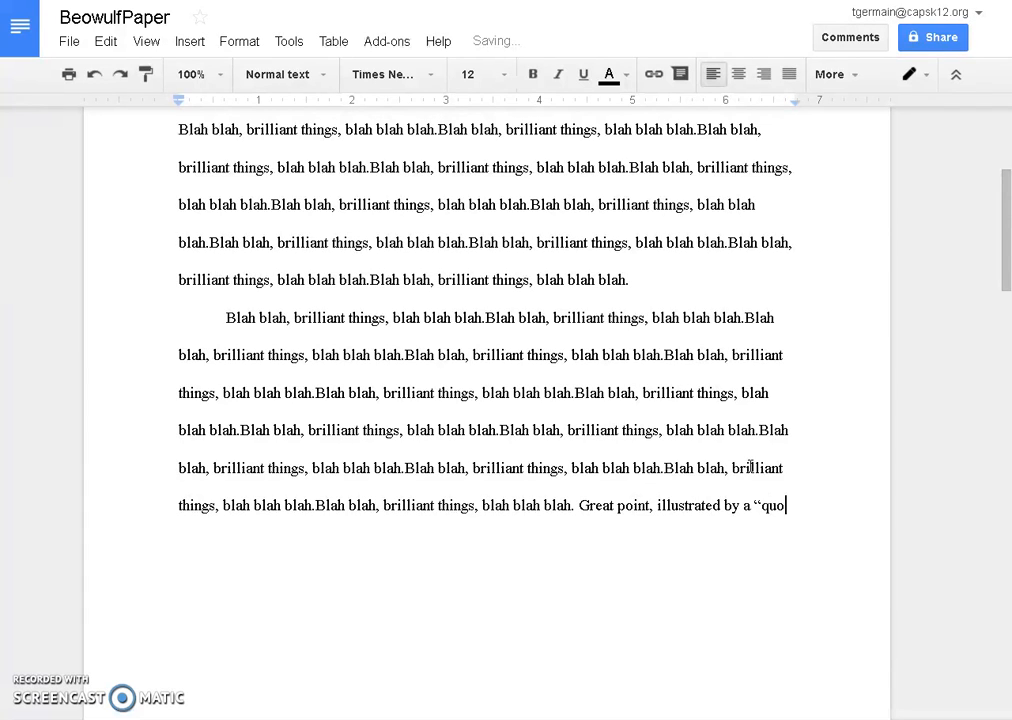
key("BackSpace")
key("BackSpace")
key("BackSpace")
type("the text")
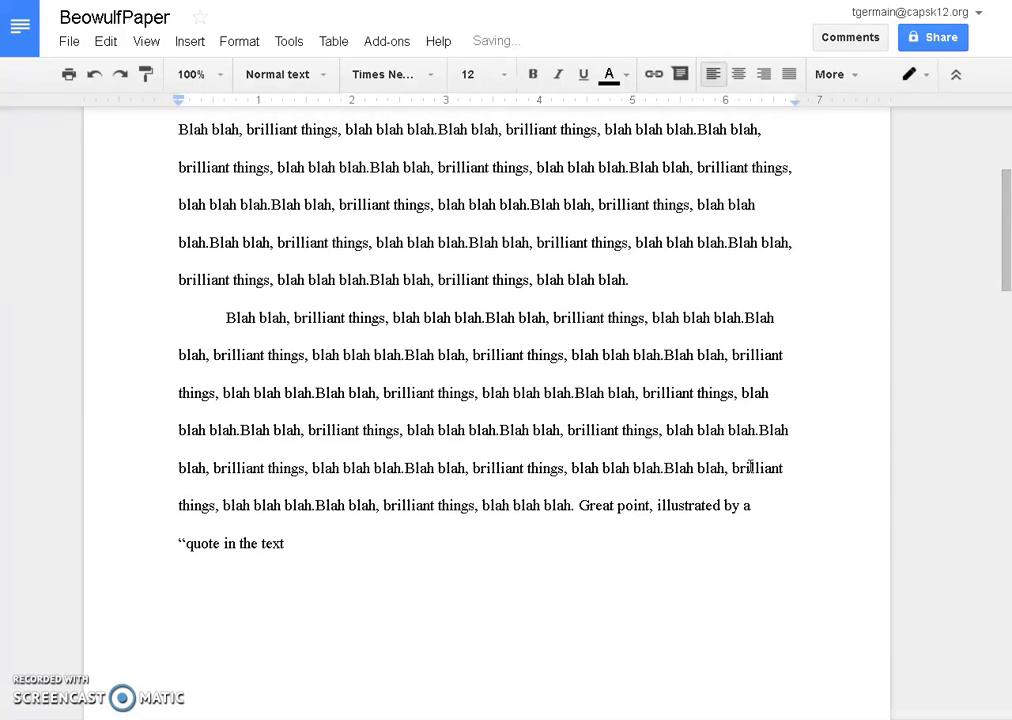
type("\" (135).")
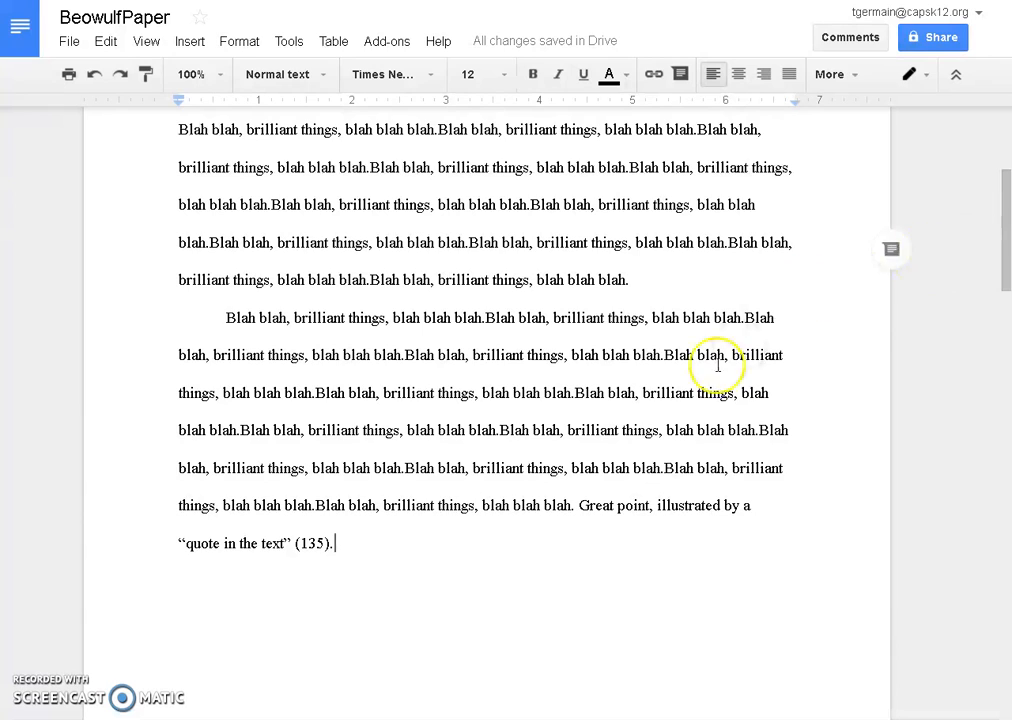
Step: Start a new page after the second body paragraph and enter the centered heading "Work Cited"
key("ctrl+Return")
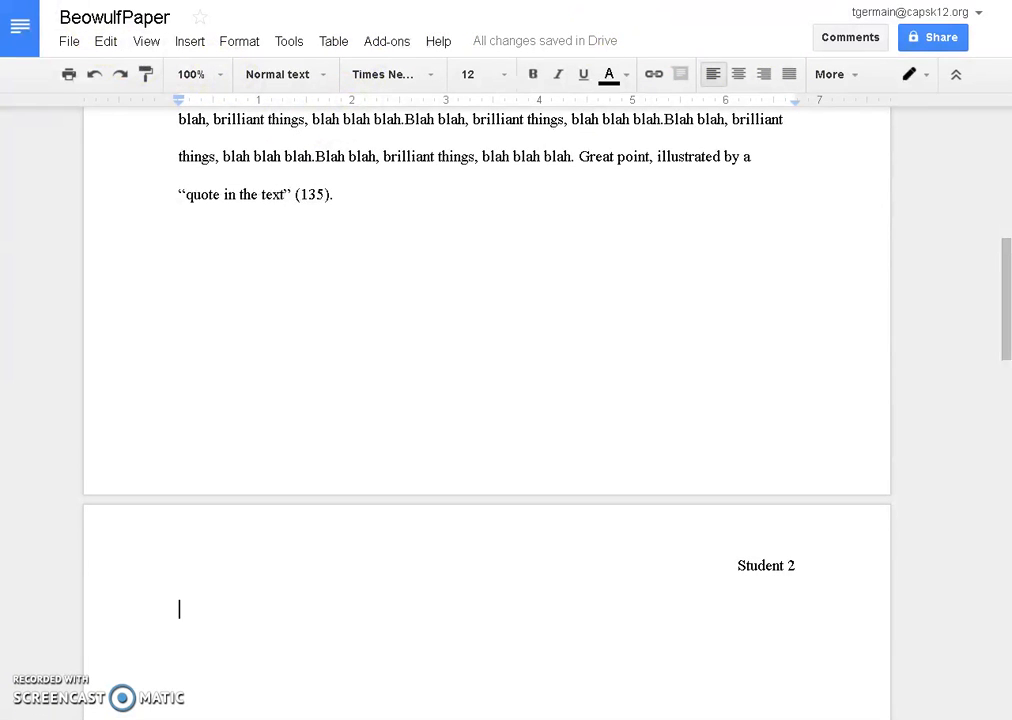
left_click(738, 75)
type("W")
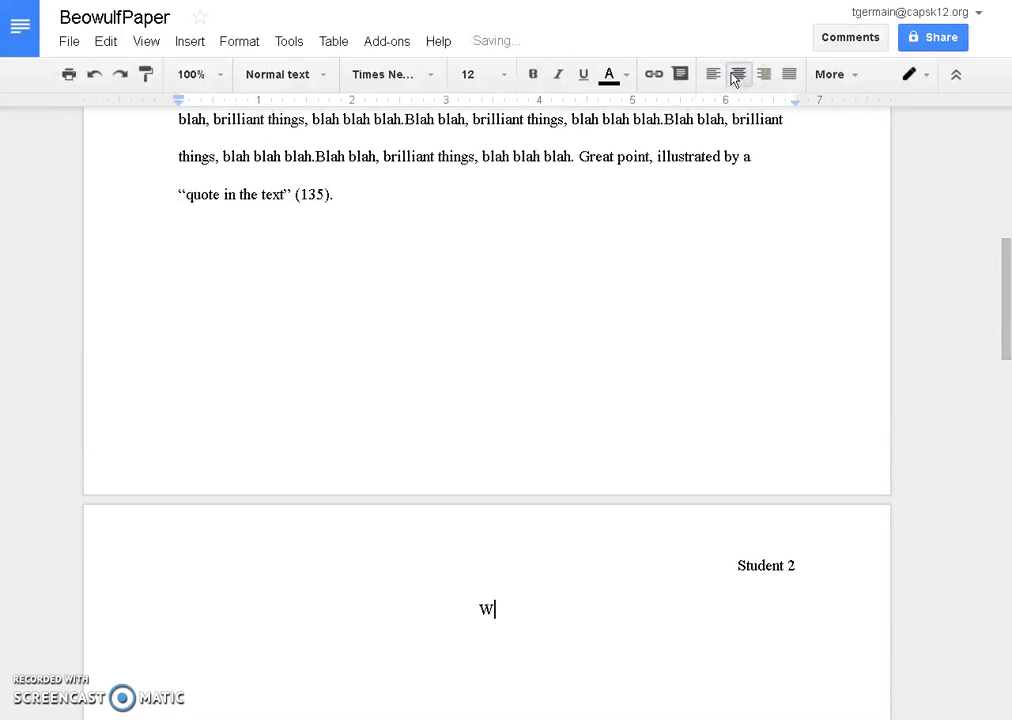
type("ork Cited")
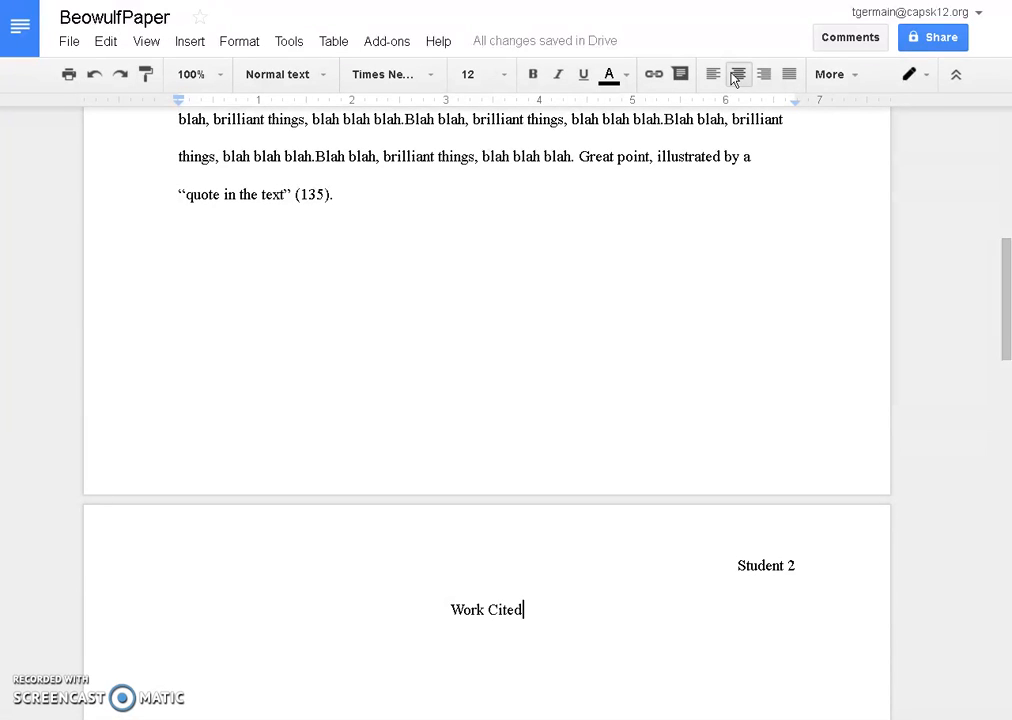
left_click(481, 611)
type("s")
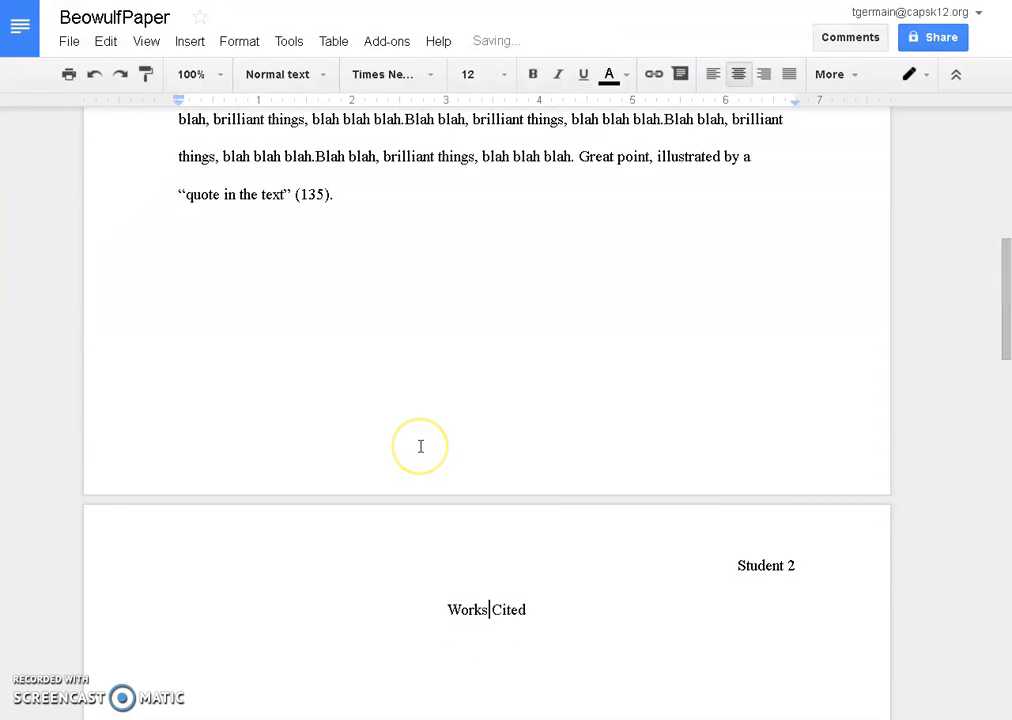
key("BackSpace")
Step: Add a left-aligned line below the "Work Cited" heading
left_click(535, 609)
left_click(524, 605)
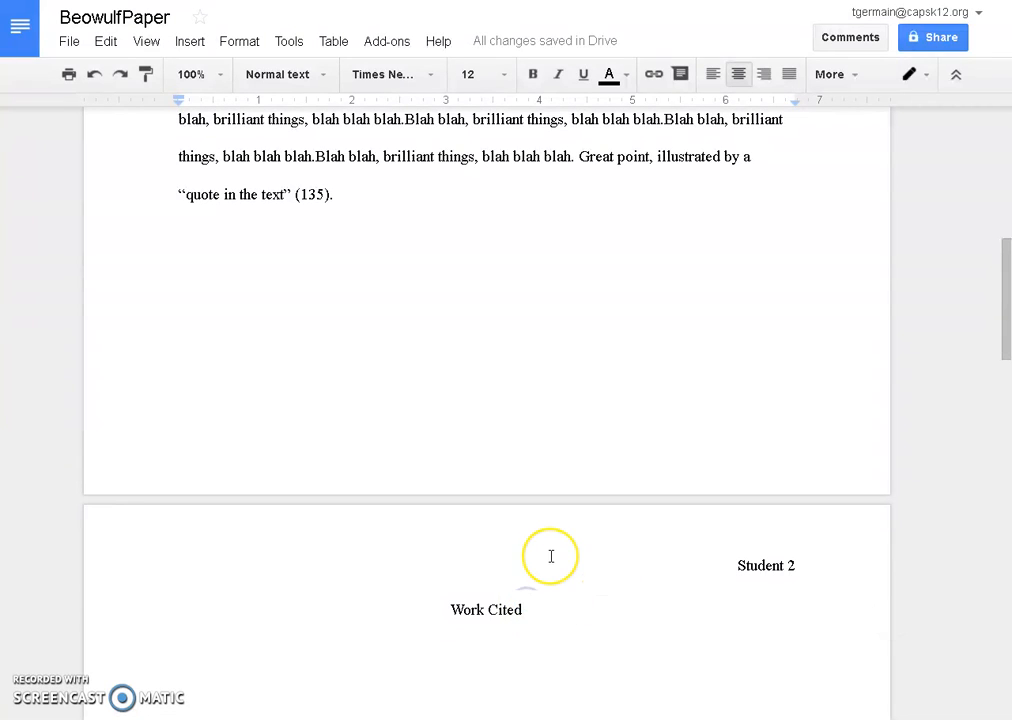
key("Return")
left_click(711, 78)
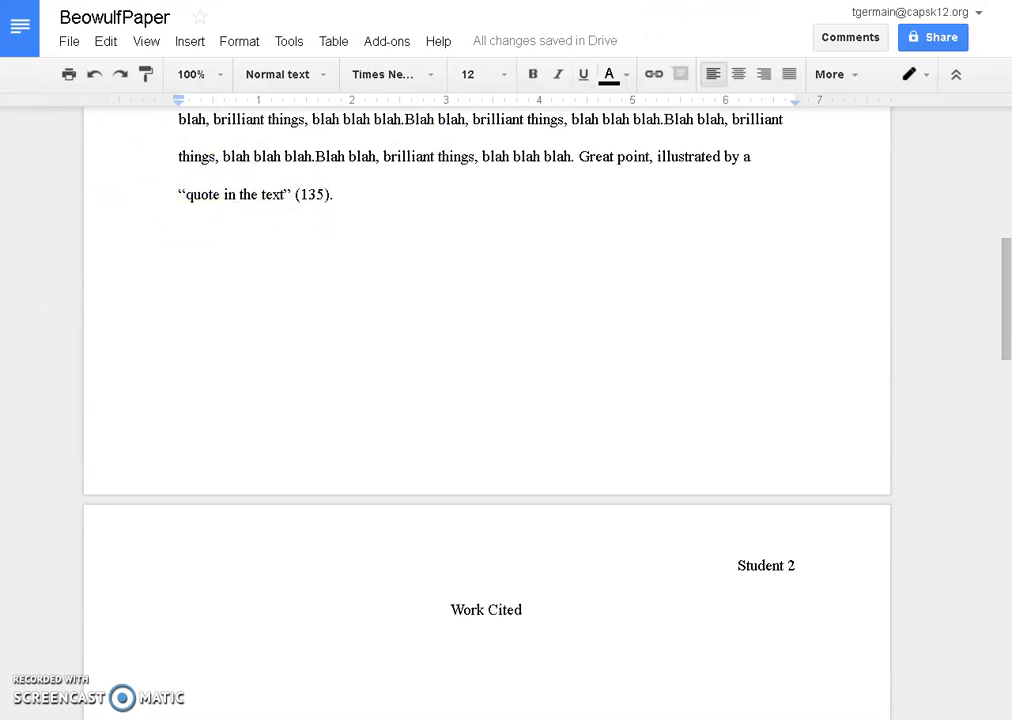
Step: Switch to the MLA citation guide and examine the basic form for a work in an anthology, including the author and editor elements
key("ctrl+Tab")
left_click_drag(1006, 342, 967, 323)
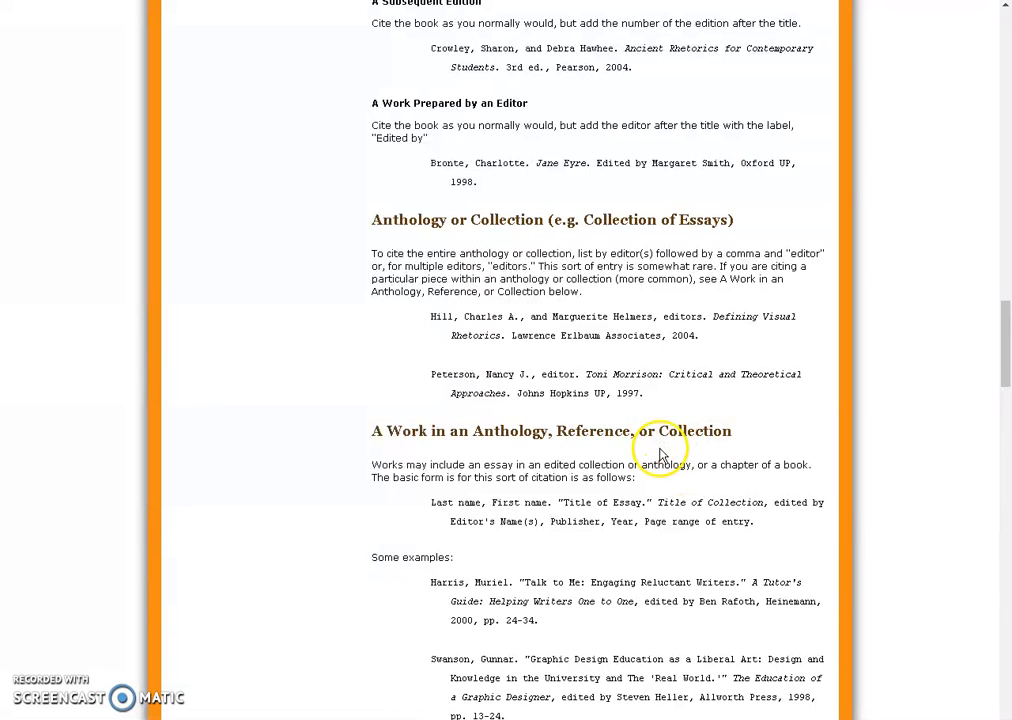
left_click_drag(1006, 323, 1006, 334)
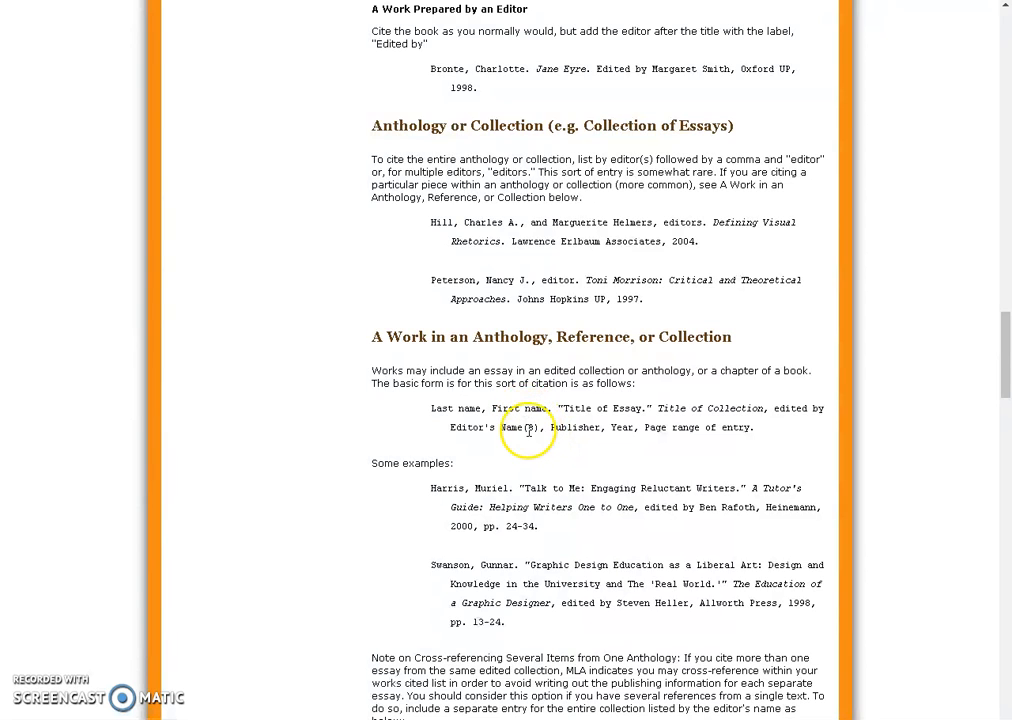
left_click_drag(540, 428, 450, 428)
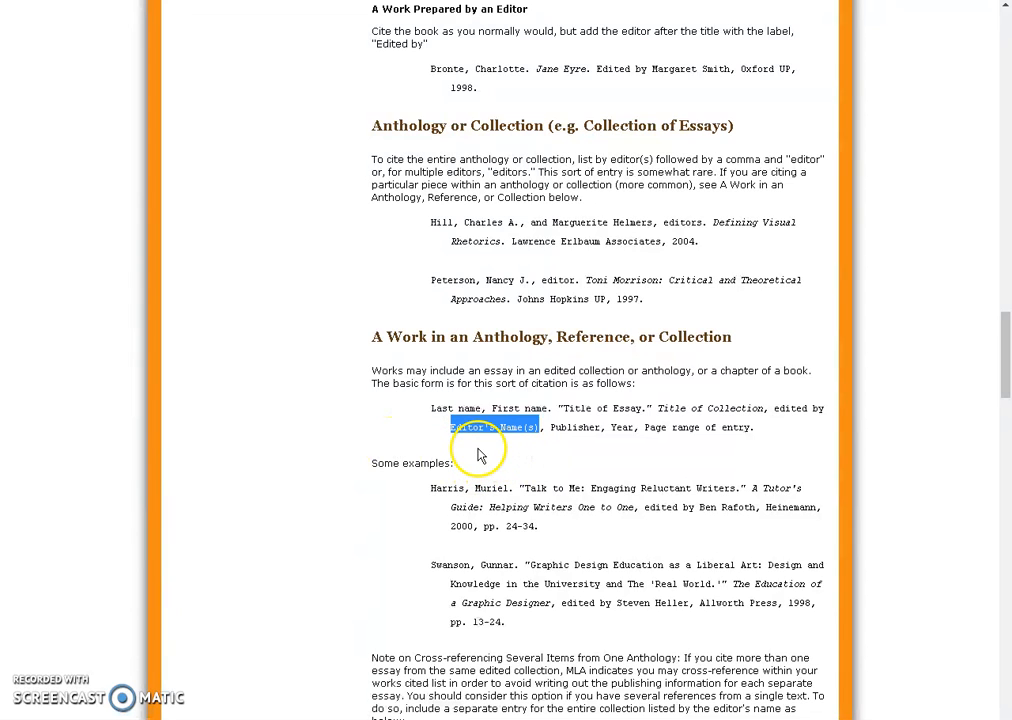
left_click(468, 429)
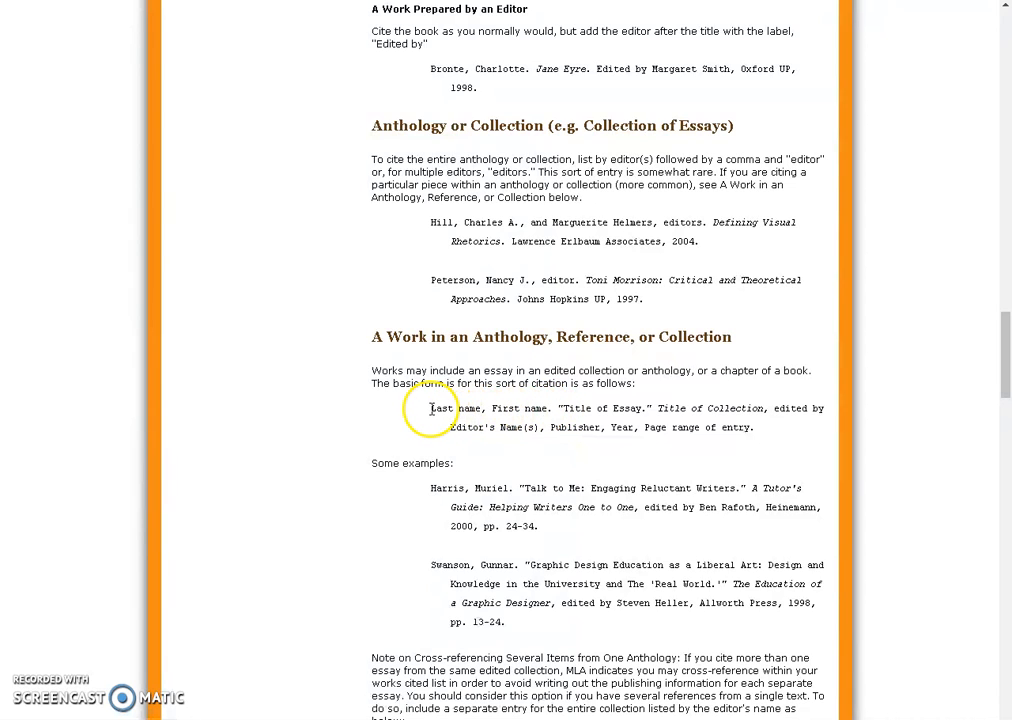
left_click_drag(555, 408, 431, 408)
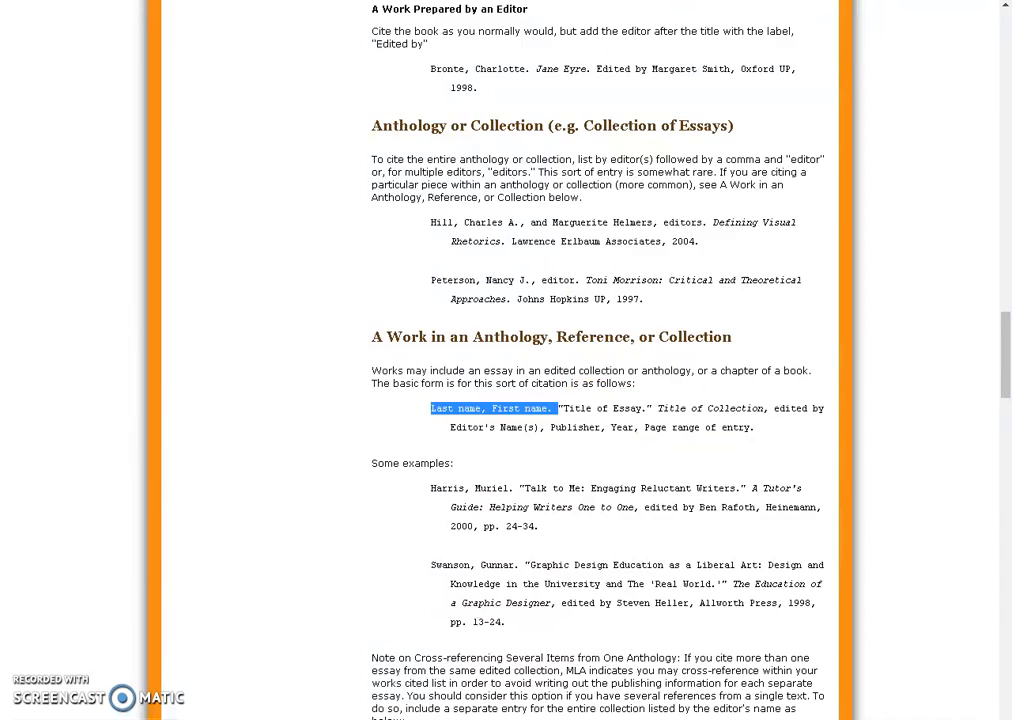
Step: Return to the paper and begin the citation under the heading with the quoted title “Beowulf.”
key("alt+Tab")
type("\"beo")
key("BackSpace")
key("BackSpace")
key("BackSpace")
type("Beow")
type("ulf.")
type("\"")
Step: Add the collection title "Prentice Hall Literature: The British Tradition" in italics to the citation, followed by a period
key("ctrl+i")
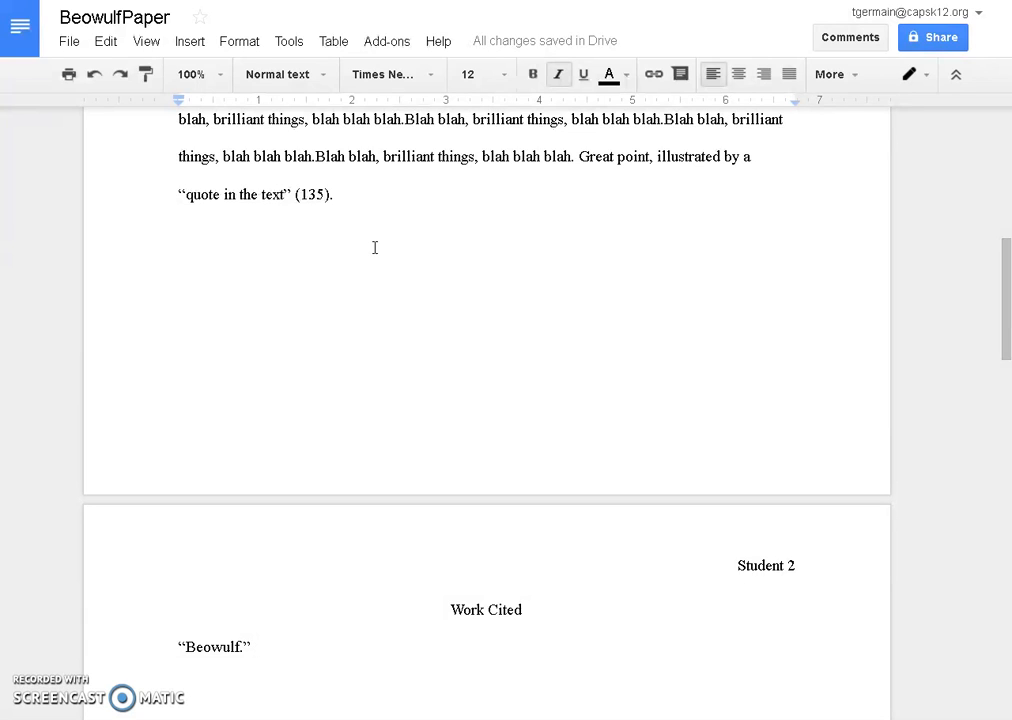
type("Prentice hall Lit")
key("BackSpace")
key("BackSpace")
key("BackSpace")
key("BackSpace")
key("BackSpace")
key("BackSpace")
key("BackSpace")
key("BackSpace")
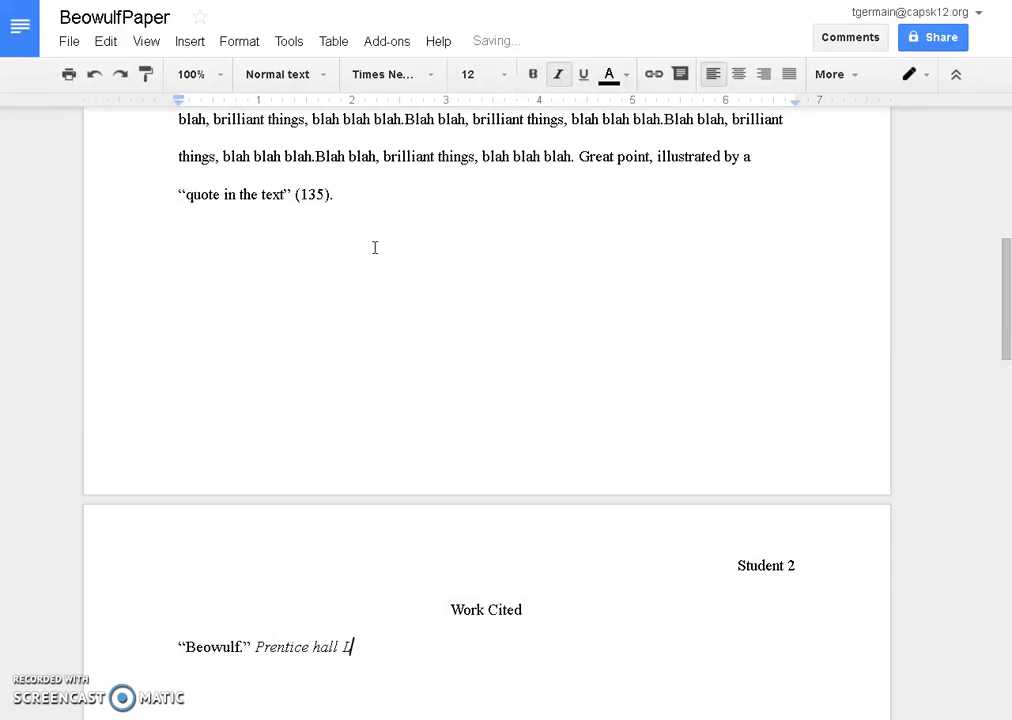
type("Hall Literature")
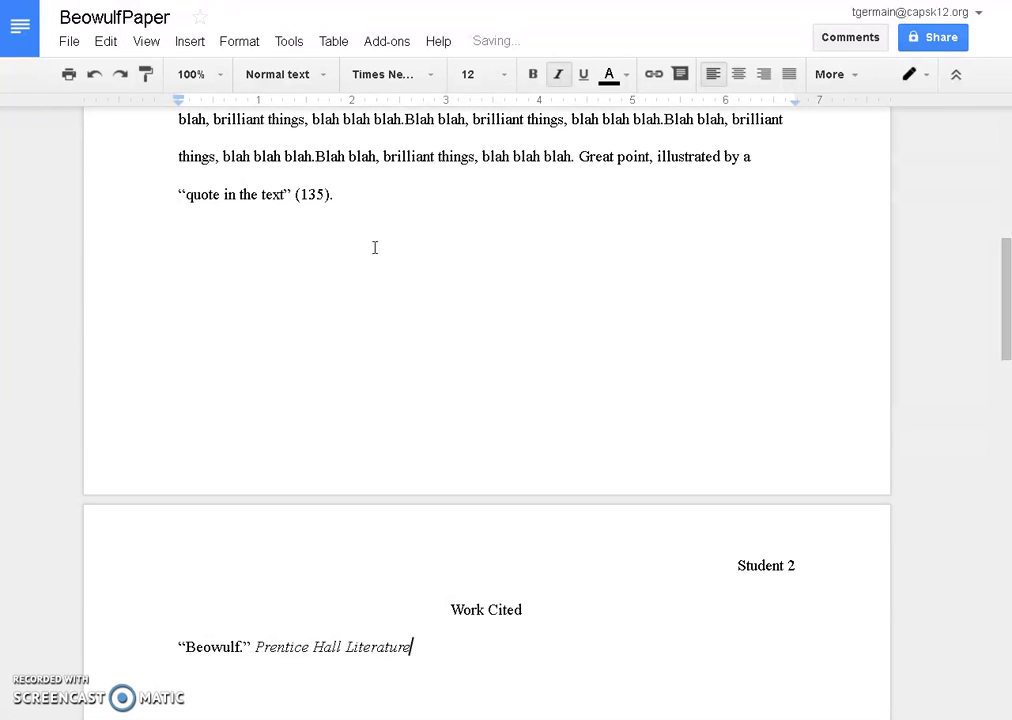
type(": The British Tradition")
key("ctrl+i")
type(".")
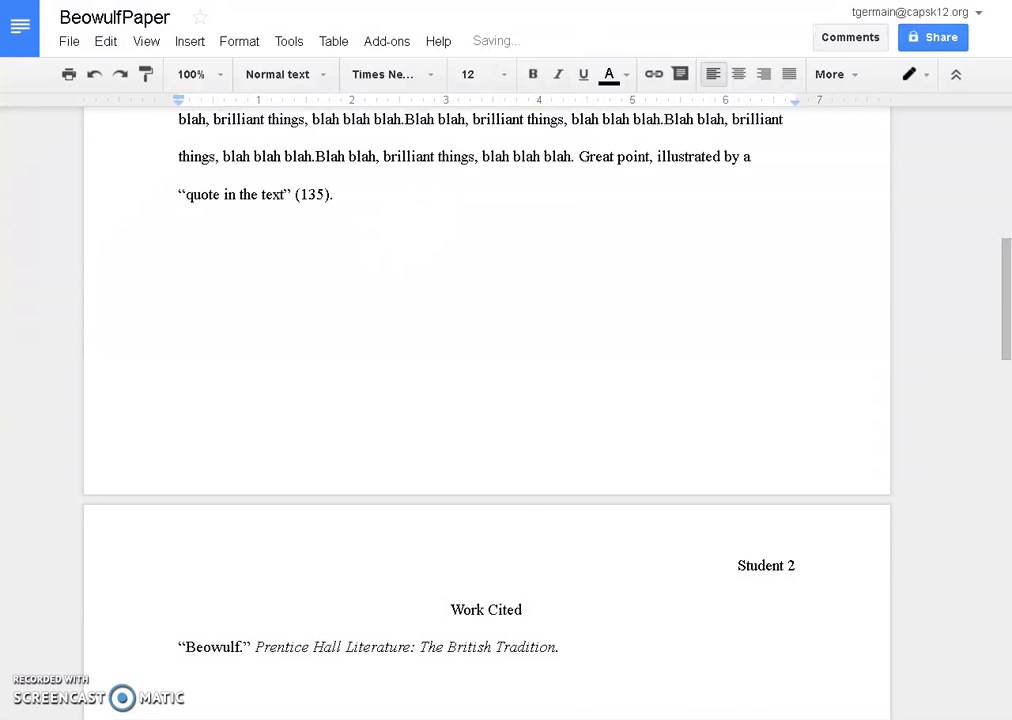
Step: Consult the citation guide, and add "Translated by Burton Raffell." after the collection title in the citation
left_click(752, 1)
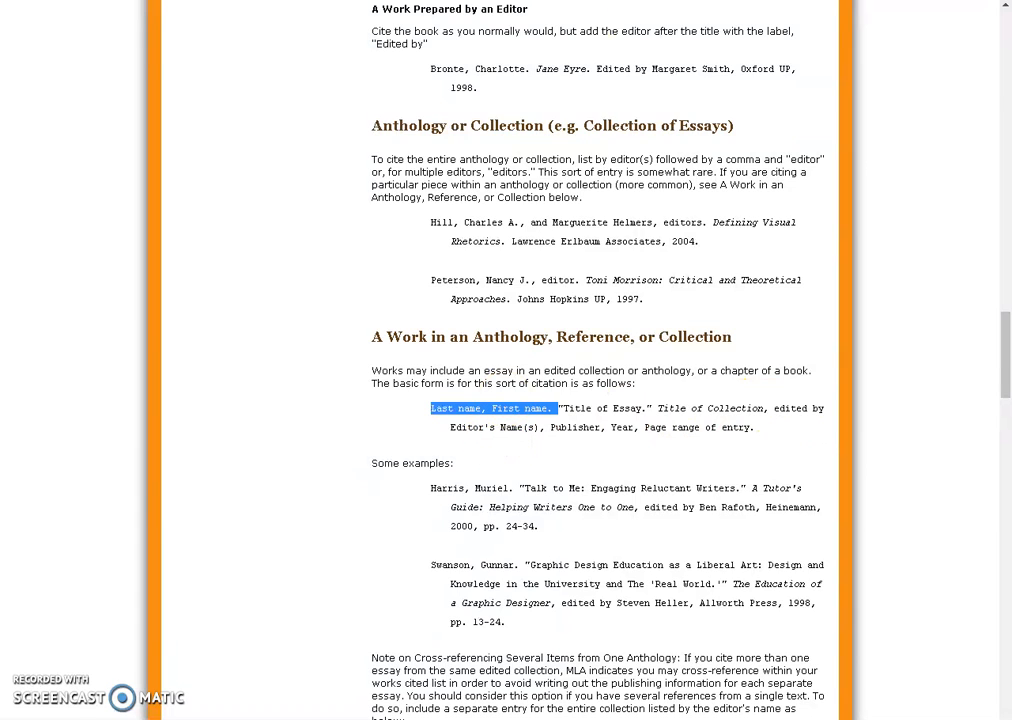
left_click(700, 1)
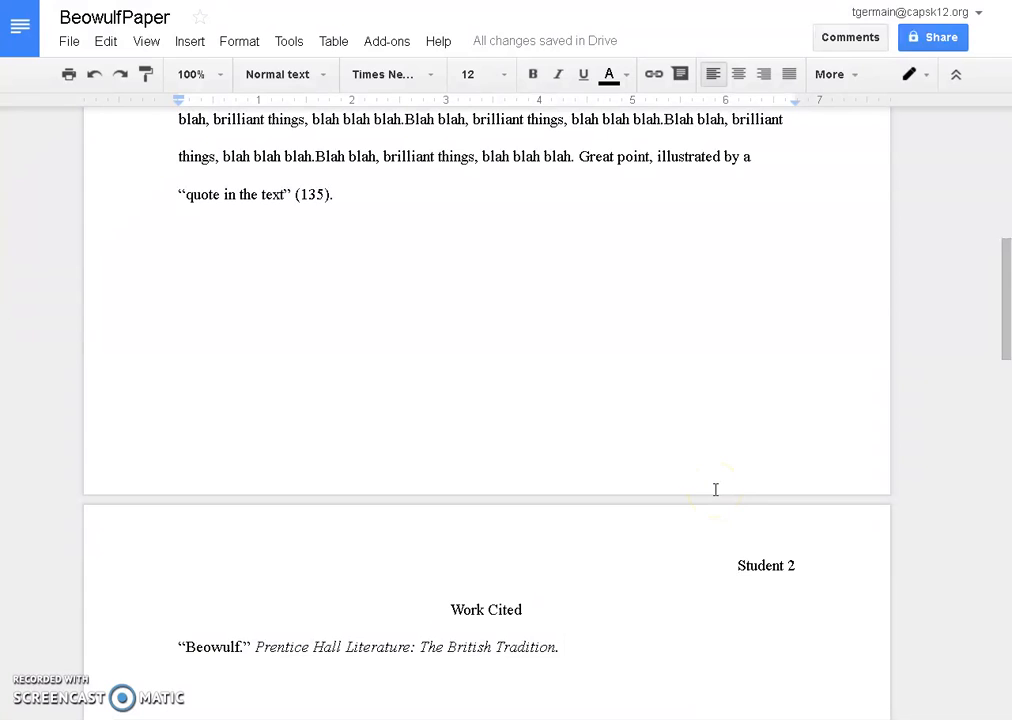
type("Transla")
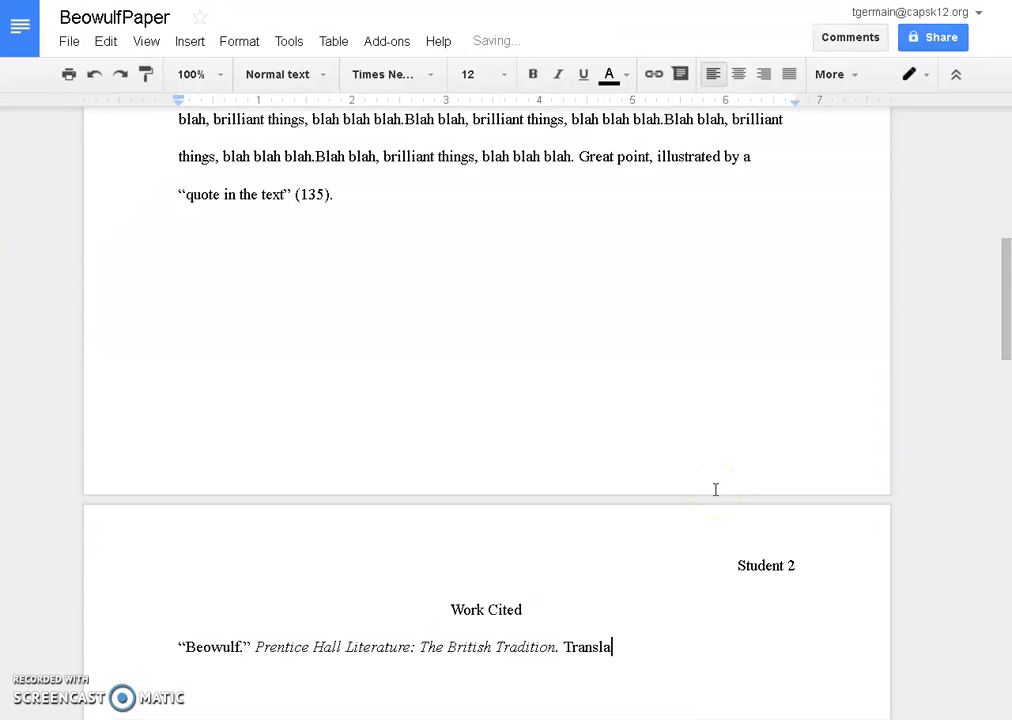
type("ted by Burton Raffell.")
Step: Check the order of elements in the citation guide and complete the citation with "Pearson Education, 2007, 41-62. Print."
key("alt+Tab")
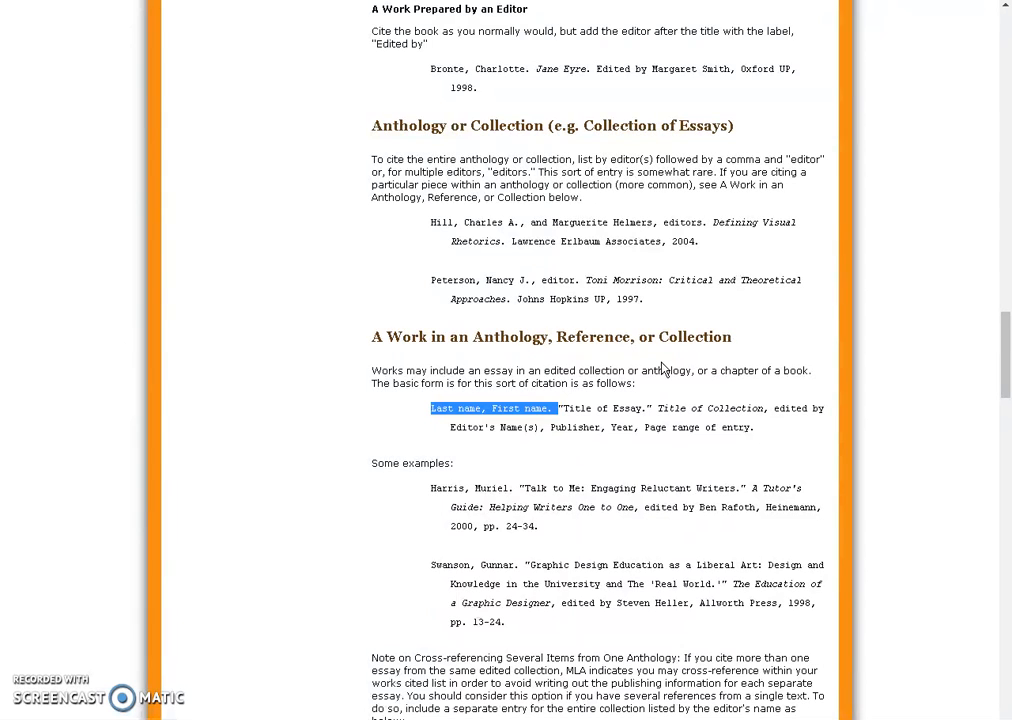
key("alt+Tab")
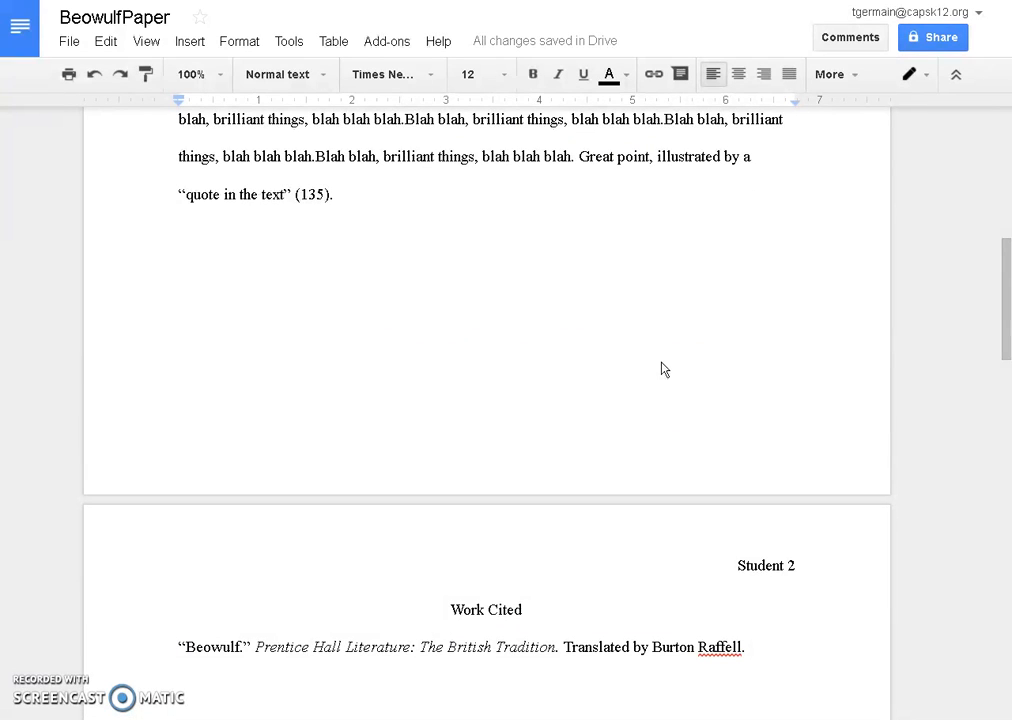
type("Pea")
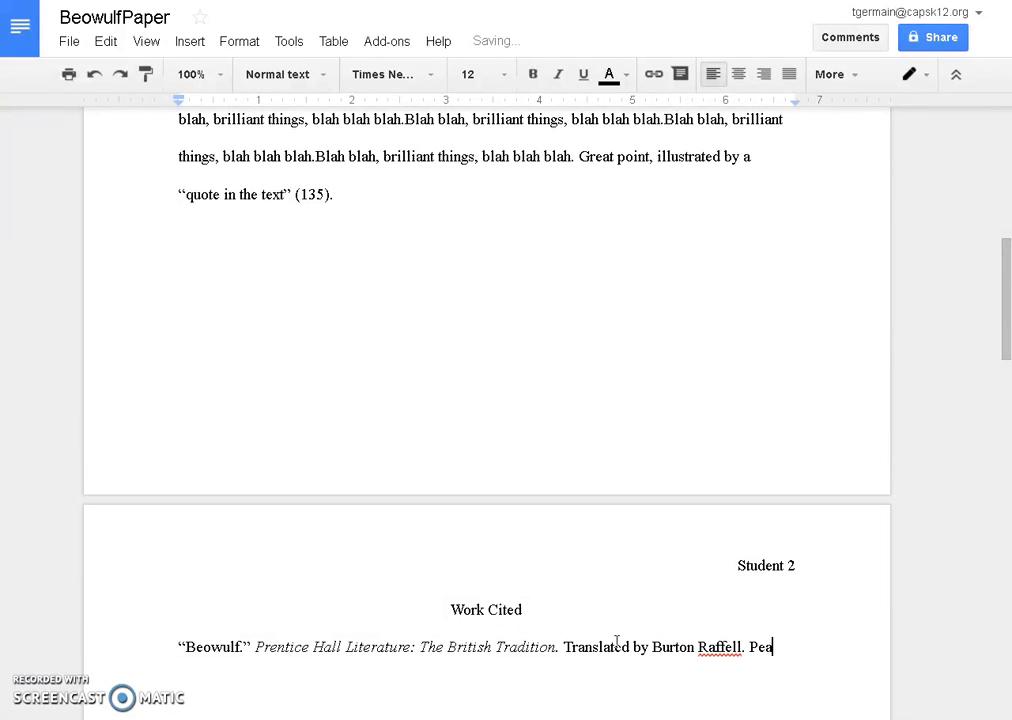
type("rson Education")
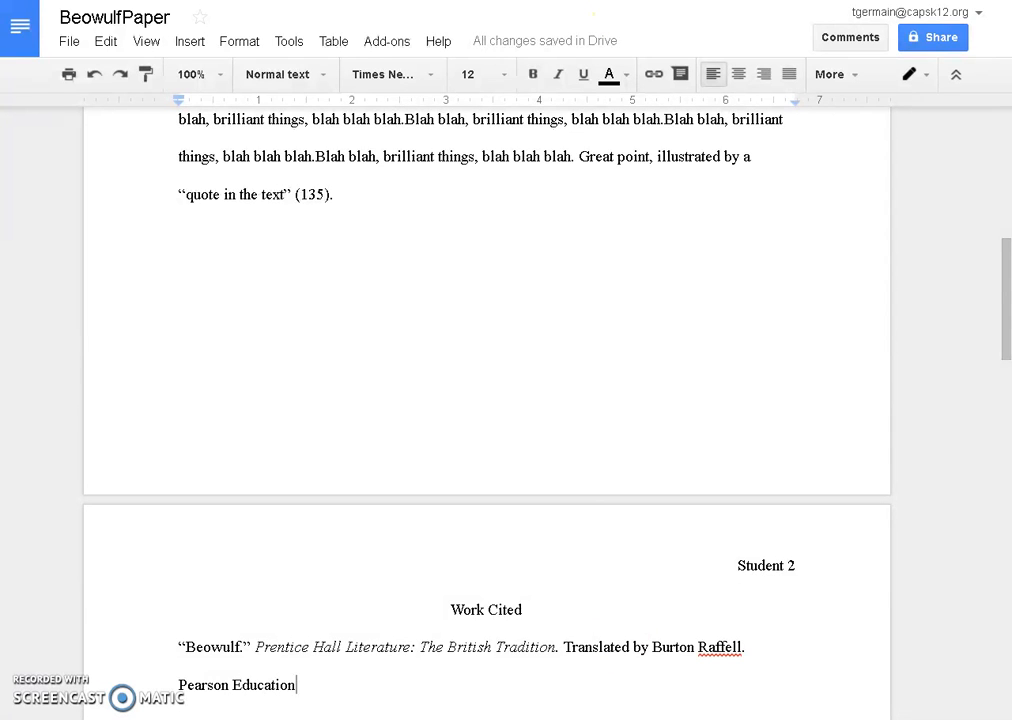
key("ctrl+Tab")
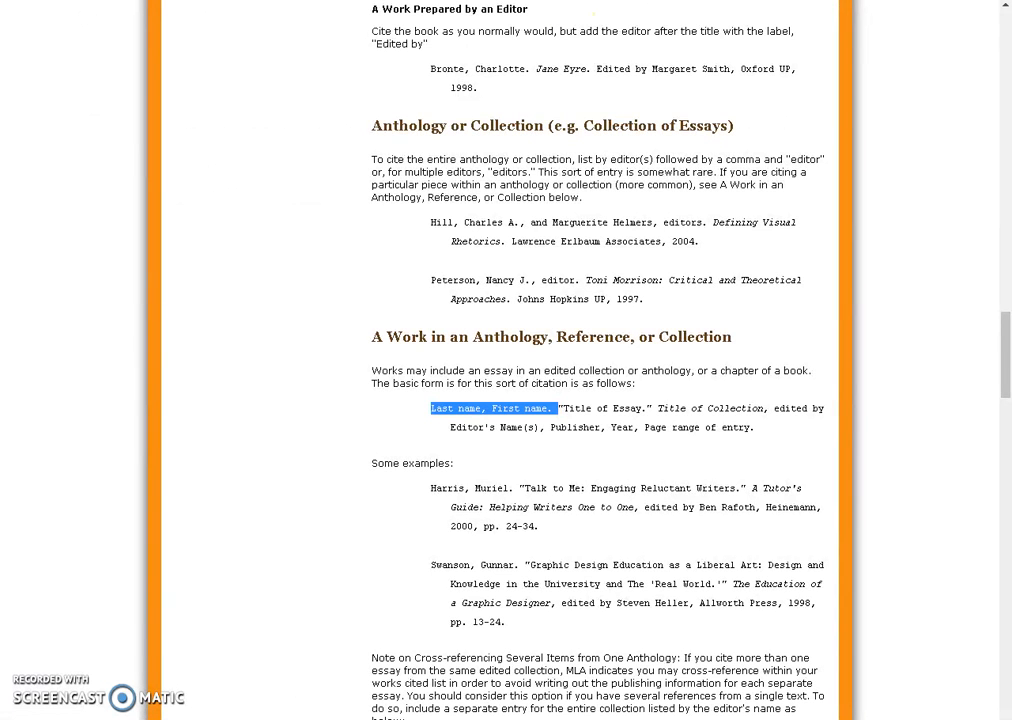
key("ctrl+shift+Tab")
type(", ")
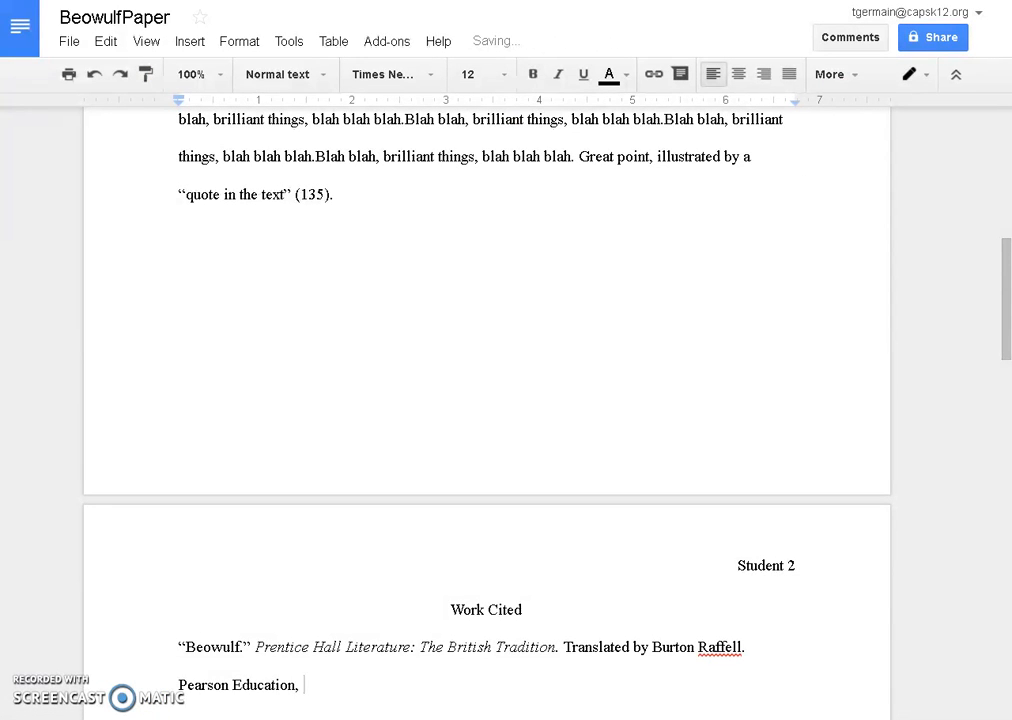
type("2007,")
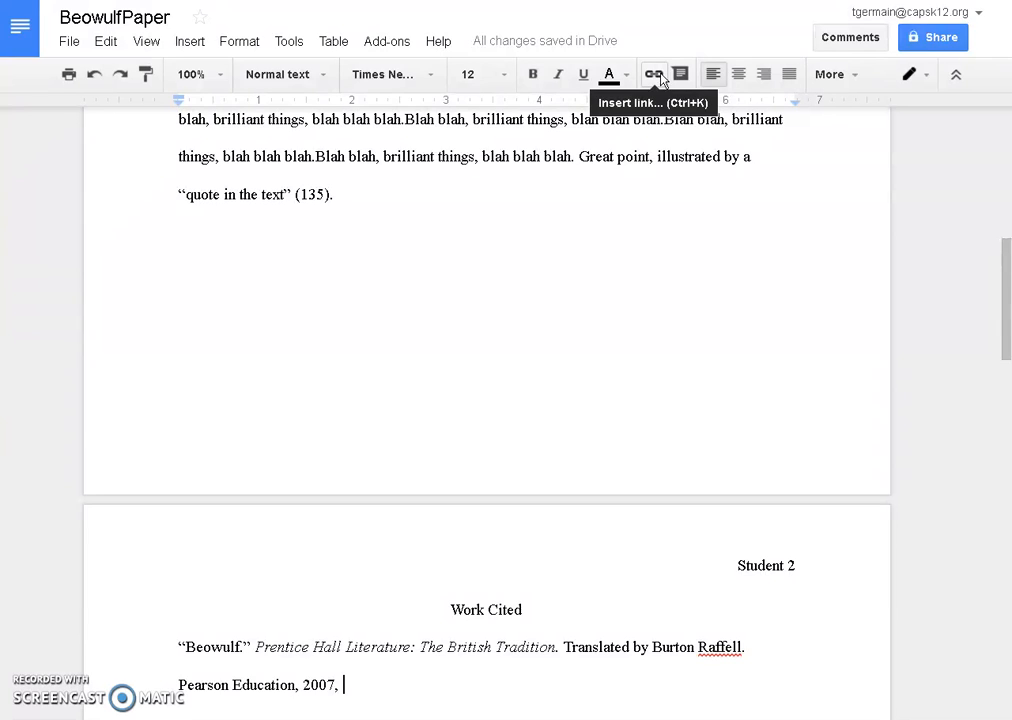
type("4")
type("1-62.")
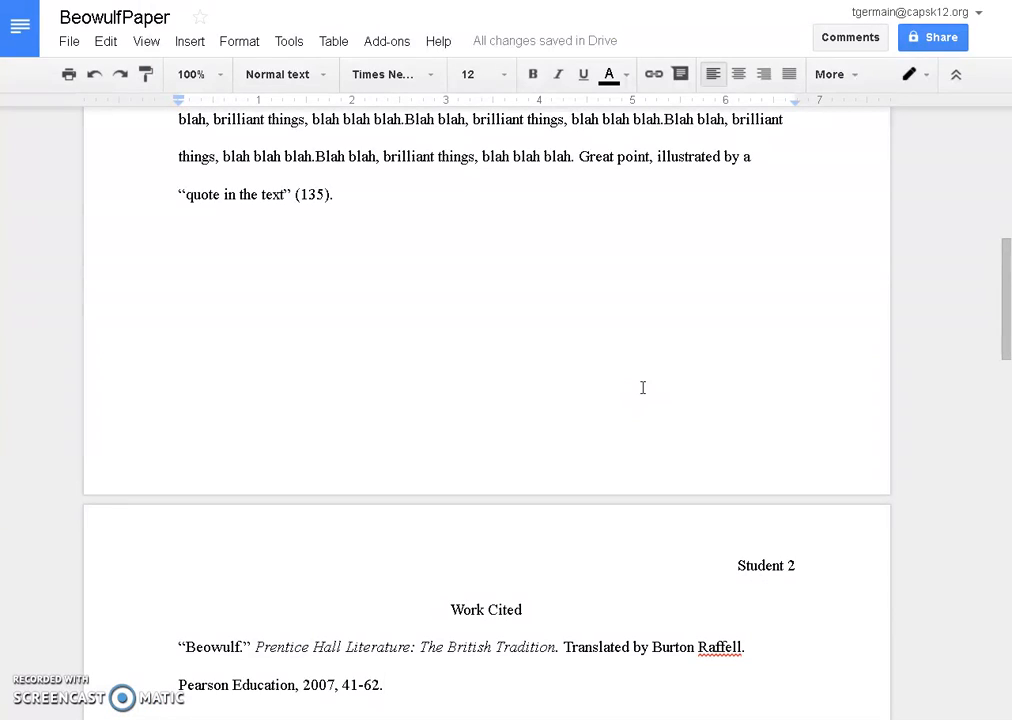
type("Print.")
Step: Compare the punctuation with the guide, replace the period after the collection title with a comma, and make "translated" lowercase
key("ctrl+Tab")
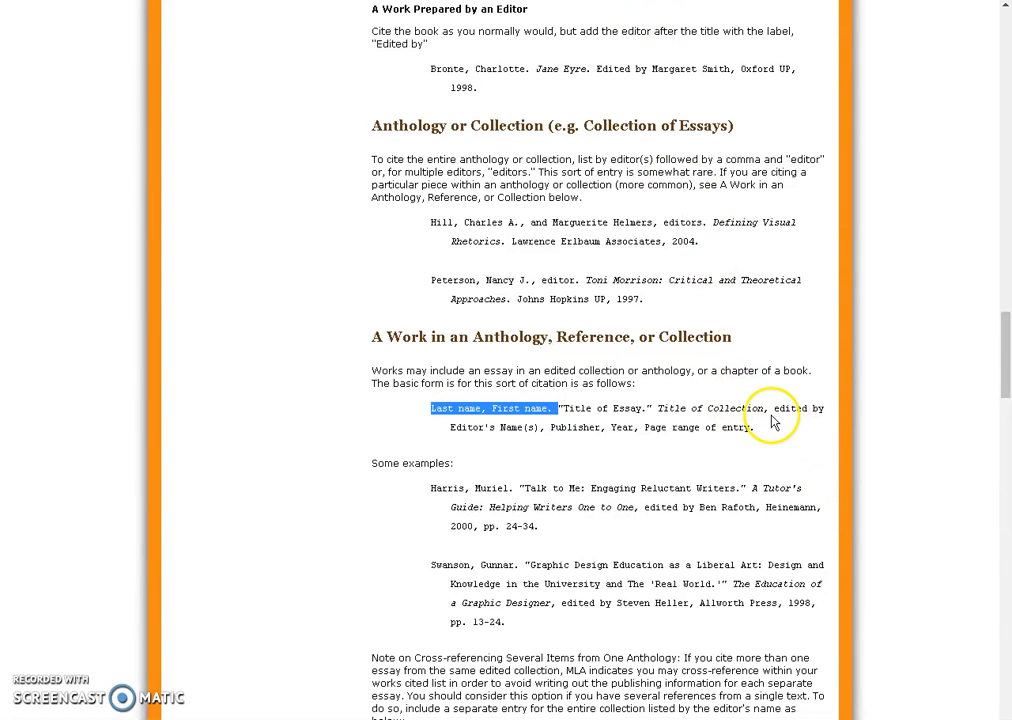
key("ctrl+shift+Tab")
left_click(557, 650)
key("BackSpace")
type(".")
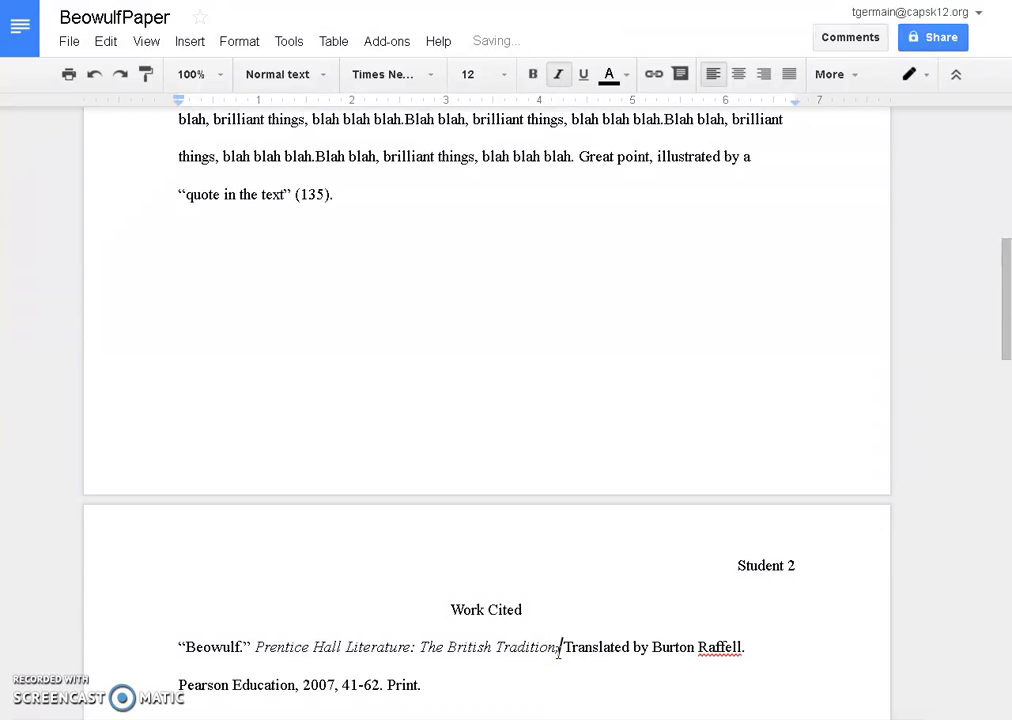
key("BackSpace")
type("t")
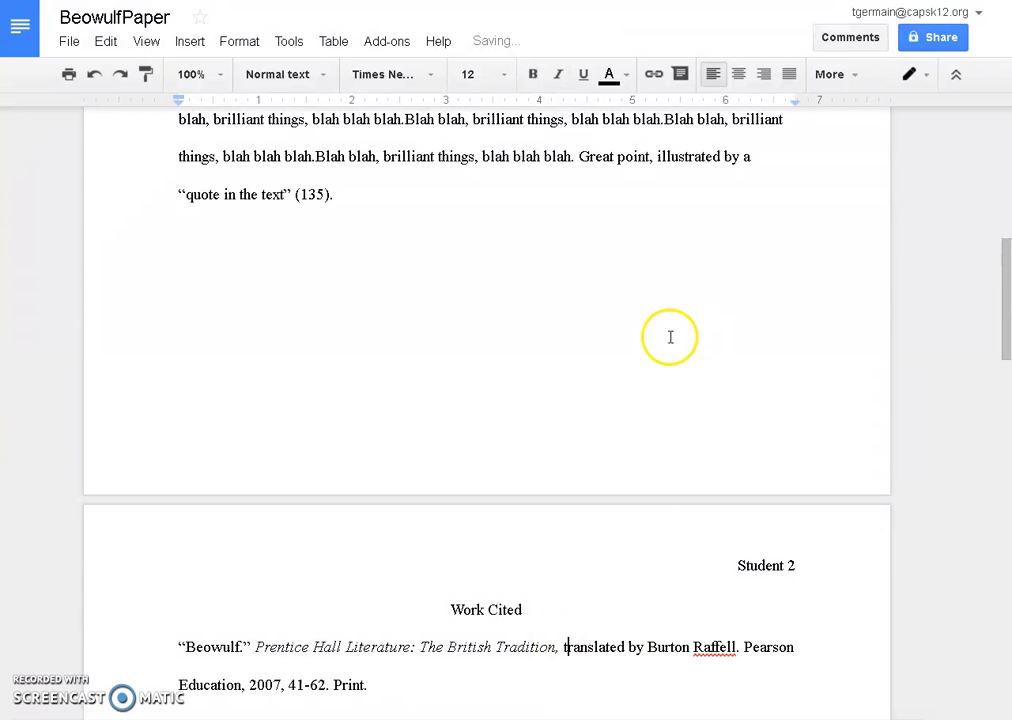
Step: Check the guide again and replace the period after the translator's name with a comma
key("ctrl+Tab")
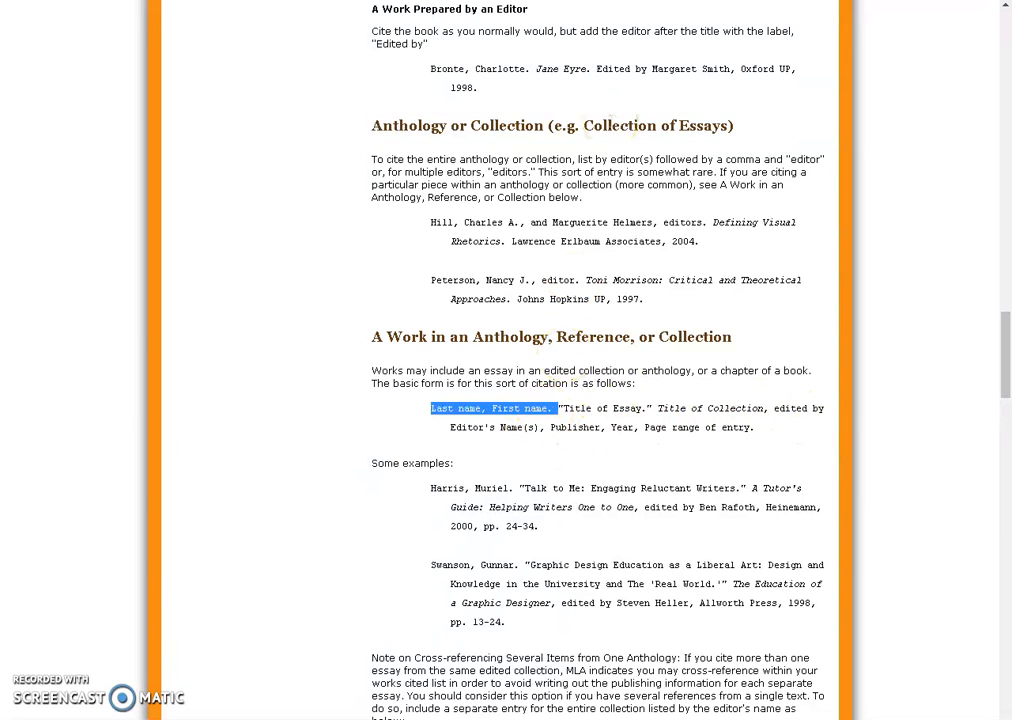
key("ctrl+Tab")
left_click(741, 647)
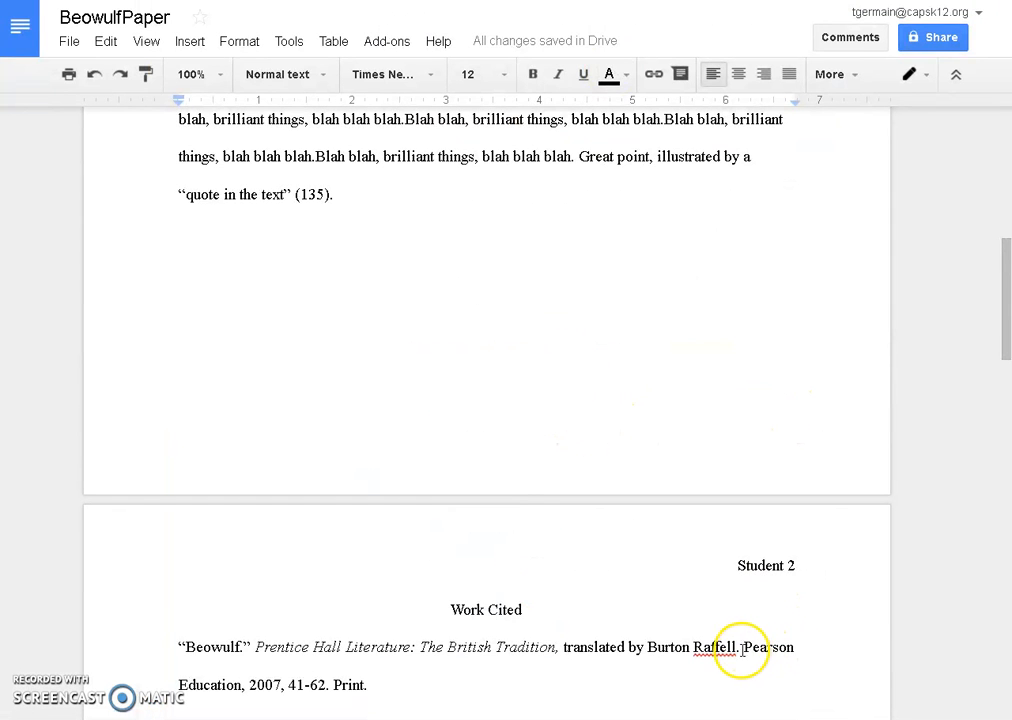
key("BackSpace")
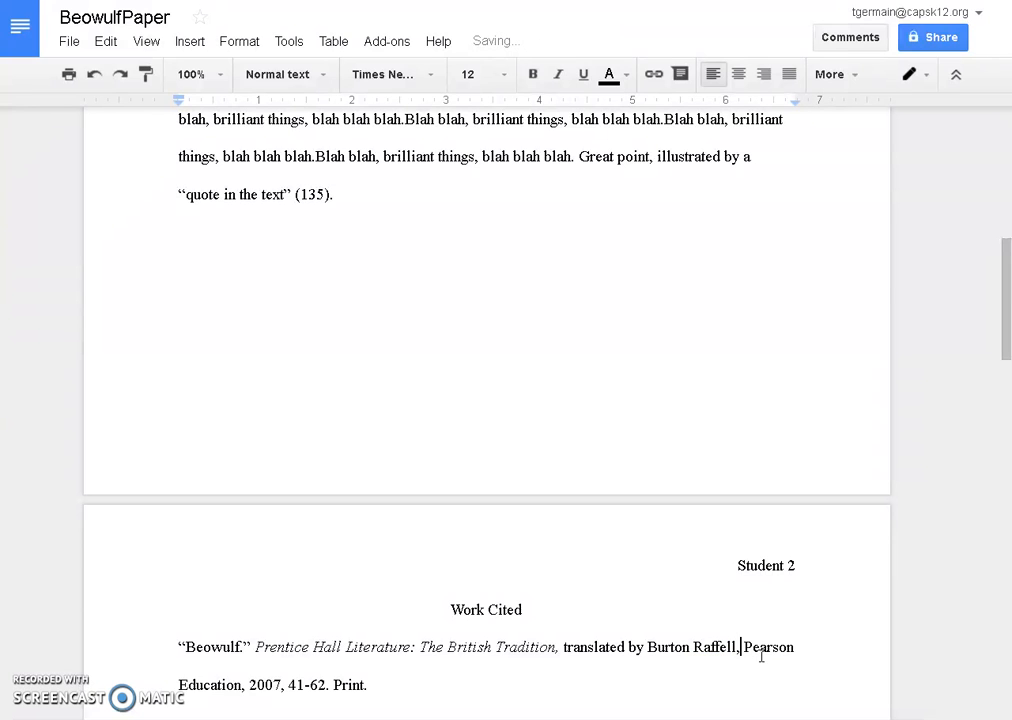
Step: Select the whole two-line citation and increase its left indent to about 0.4 inch
scroll(466, 610, "down", 2)
left_click(374, 447)
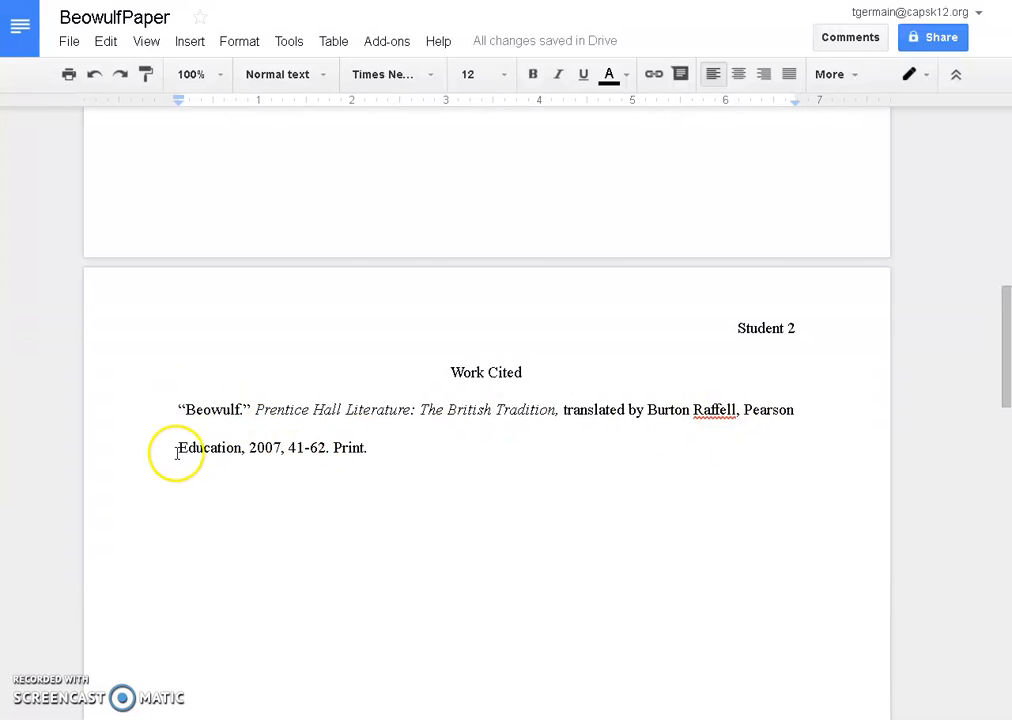
left_click(373, 450)
left_click_drag(373, 450, 115, 422)
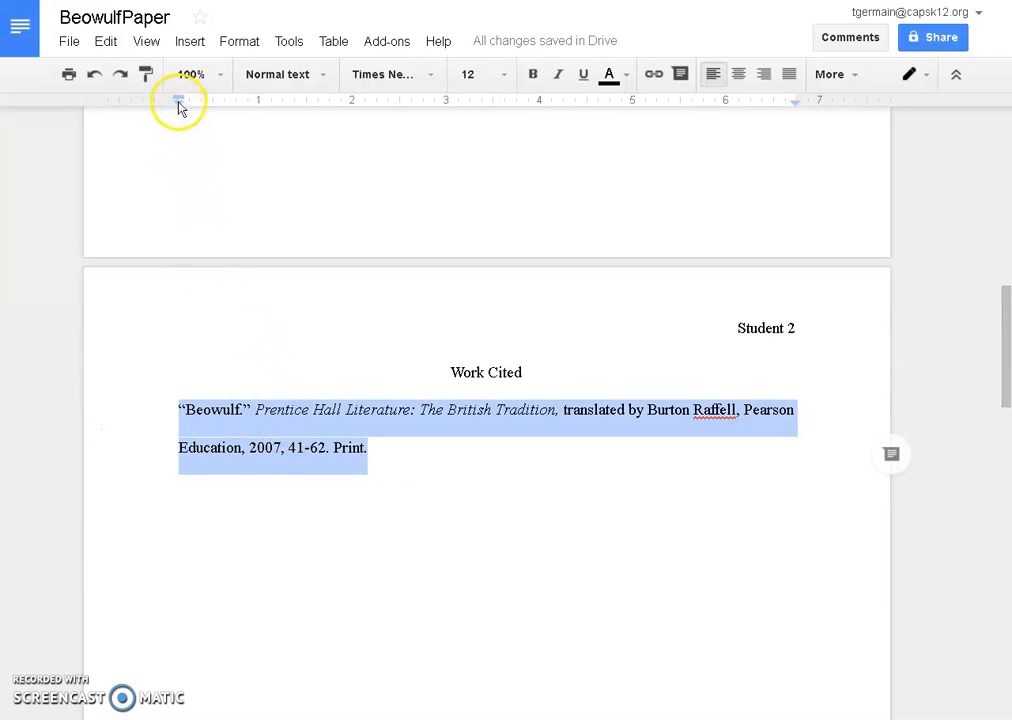
mouse_move(181, 106)
left_mouse_down()
mouse_move(261, 115)
mouse_move(212, 106)
left_mouse_up()
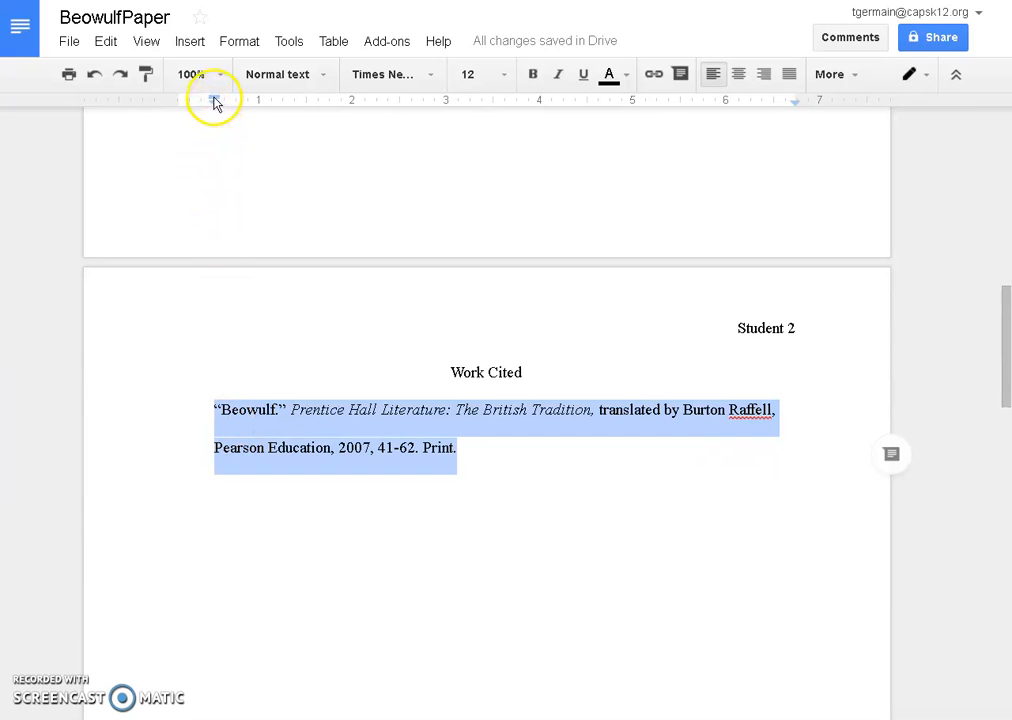
Step: Give the citation a hanging indent by moving only its first-line indent back to the page's left margin
left_click_drag(214, 100, 178, 100)
left_click(439, 486)
left_click(420, 447)
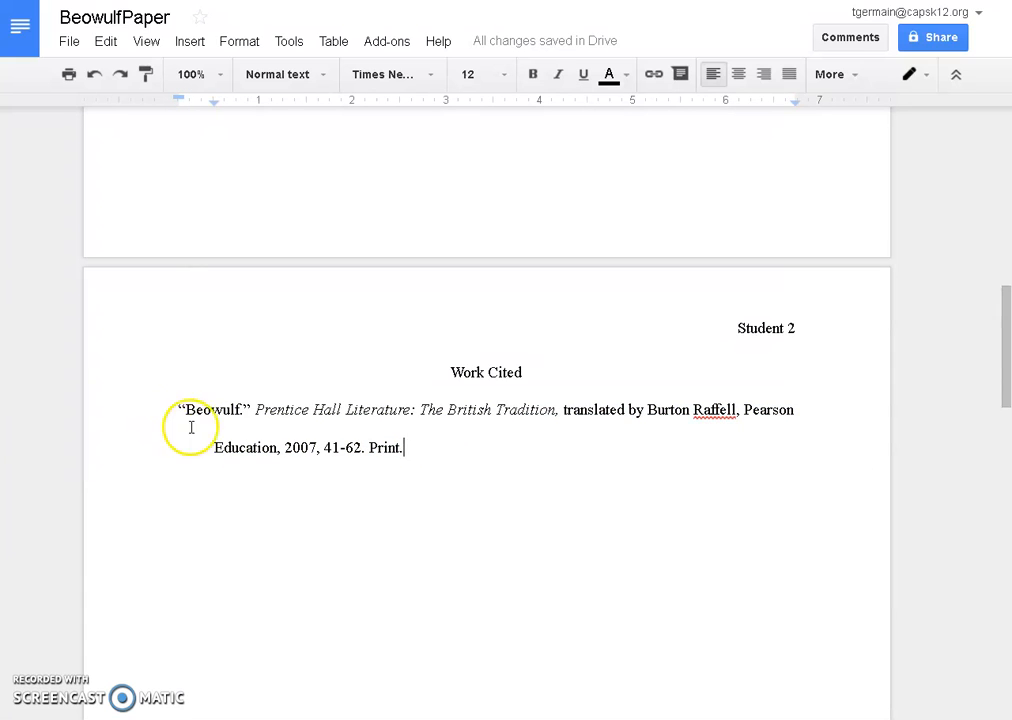
left_click(214, 448)
left_click(404, 447)
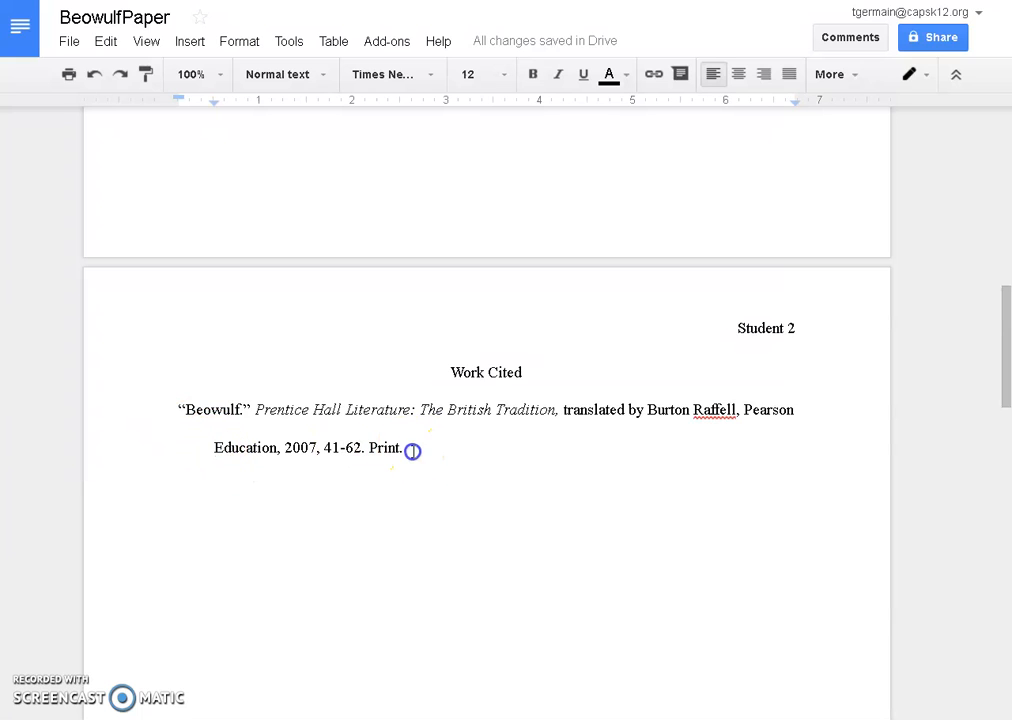
Step: Test the hanging indent by adding placeholder entries of filler letters on new lines below the citation
key("Return")
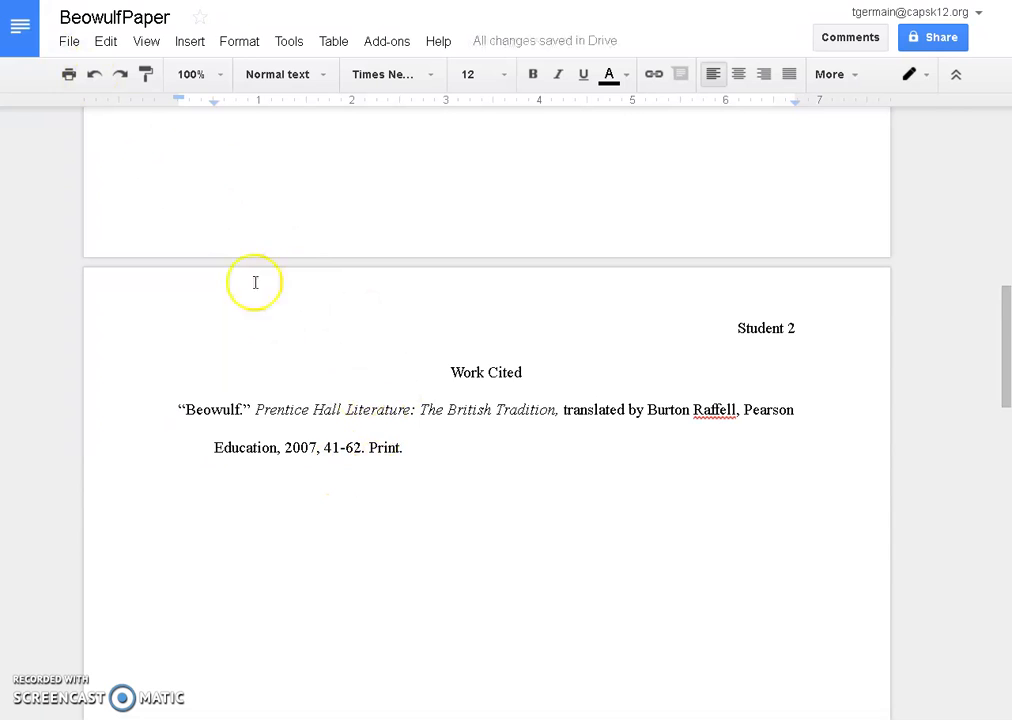
mouse_move(213, 105)
left_mouse_down()
mouse_move(201, 105)
mouse_move(214, 104)
left_mouse_up()
double_click(418, 448)
left_click(400, 446)
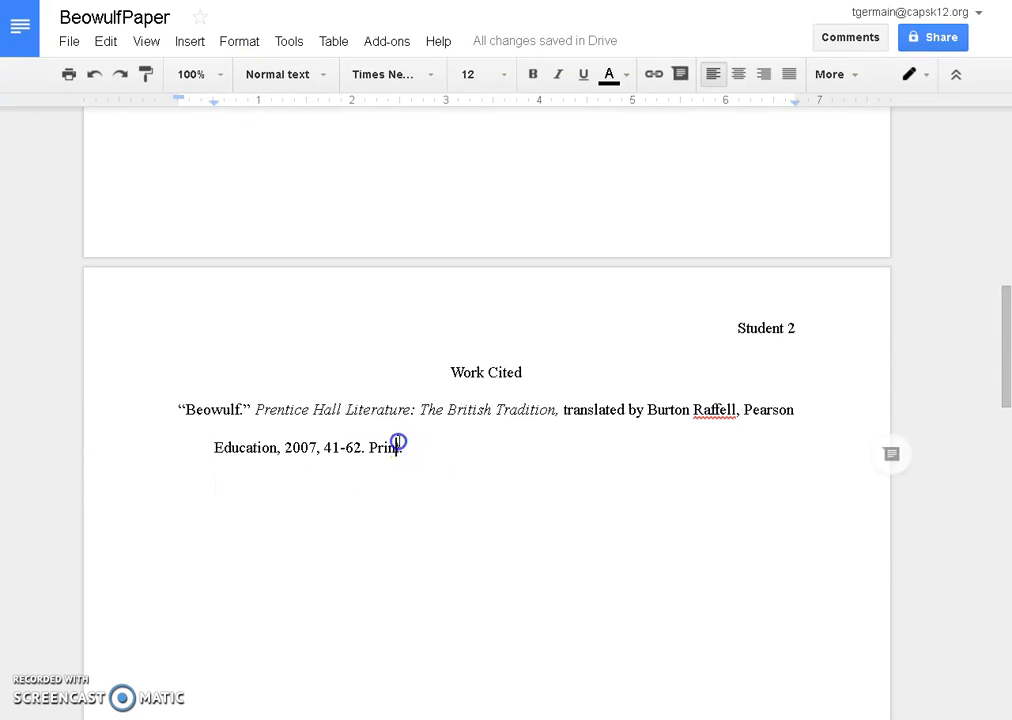
key("Return")
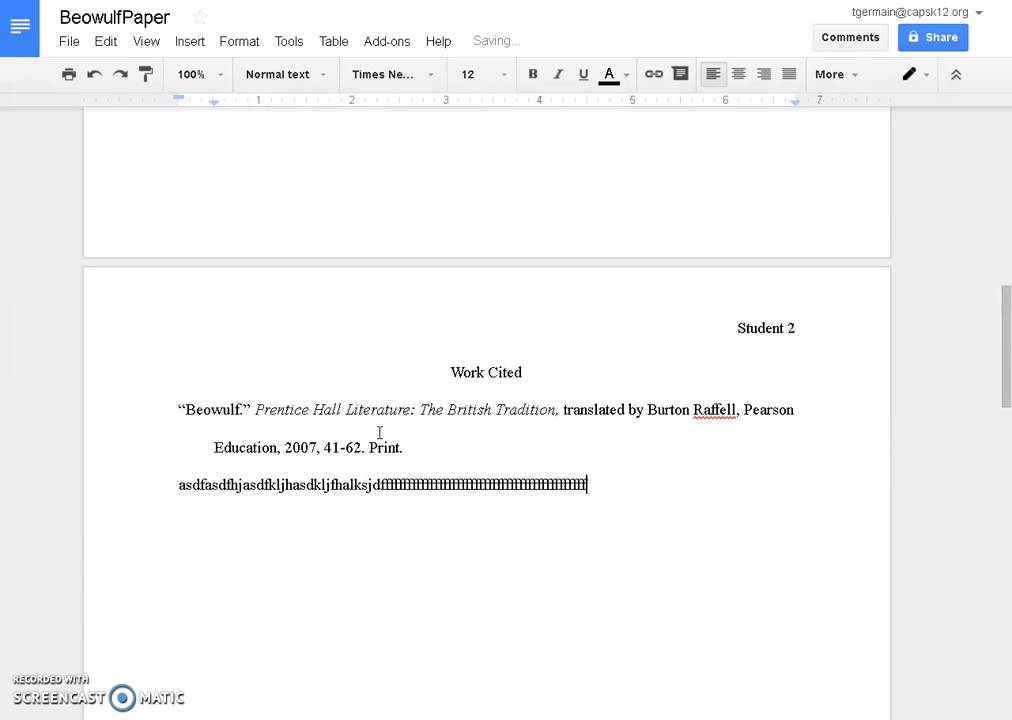
type("ffffffffffff")
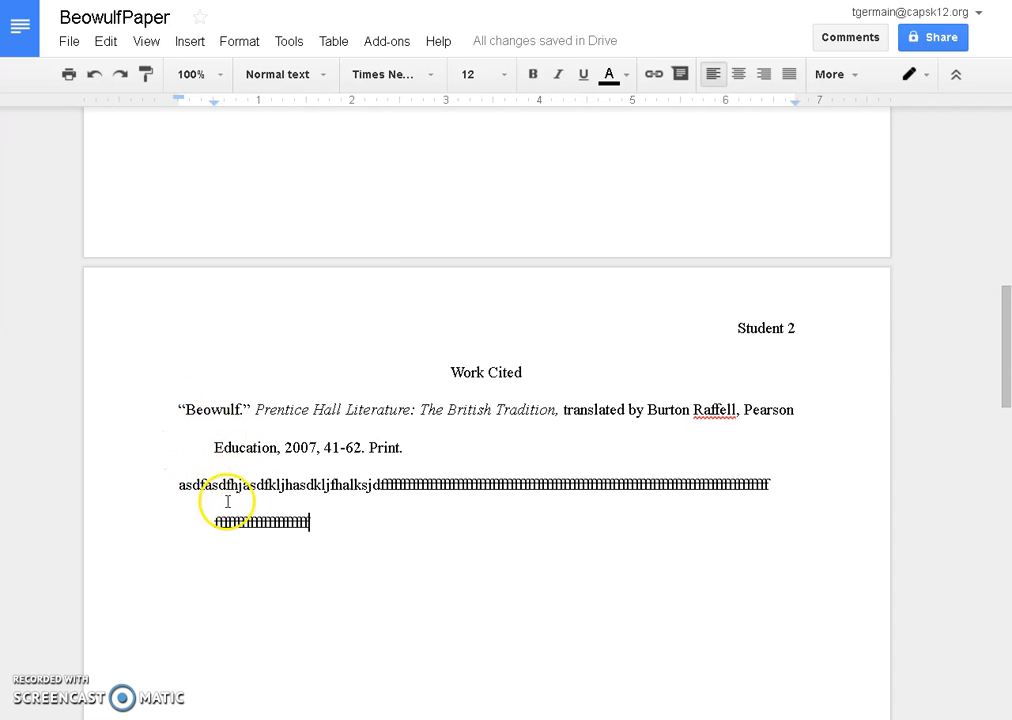
type("ffffffffffffffffffffffffffffffffffff")
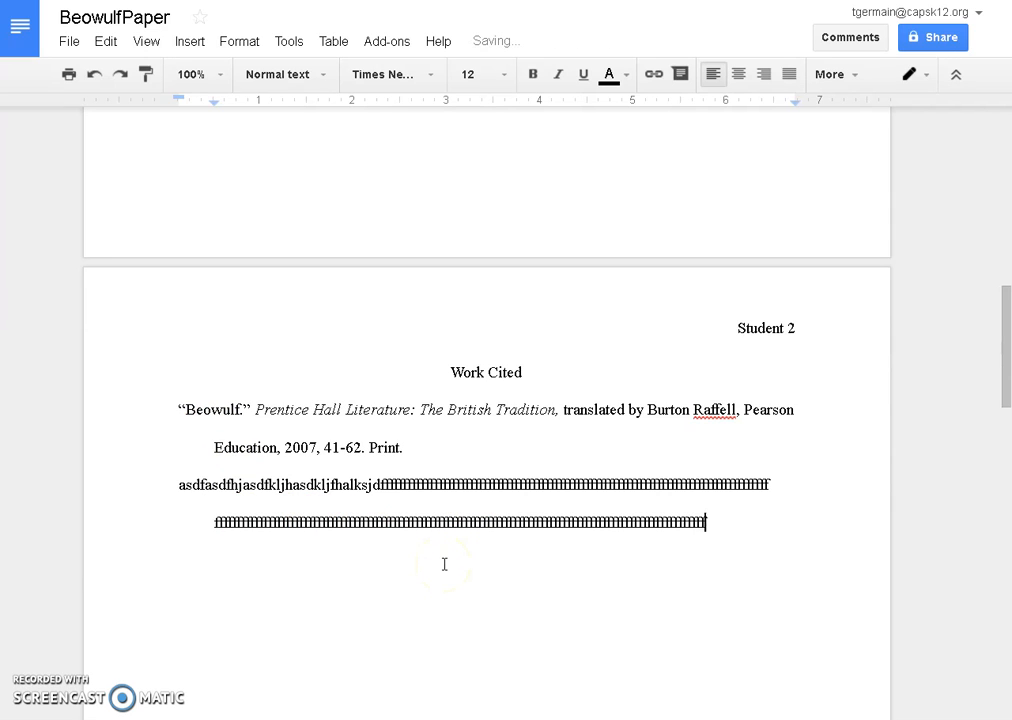
type("ffffffffffffffffff")
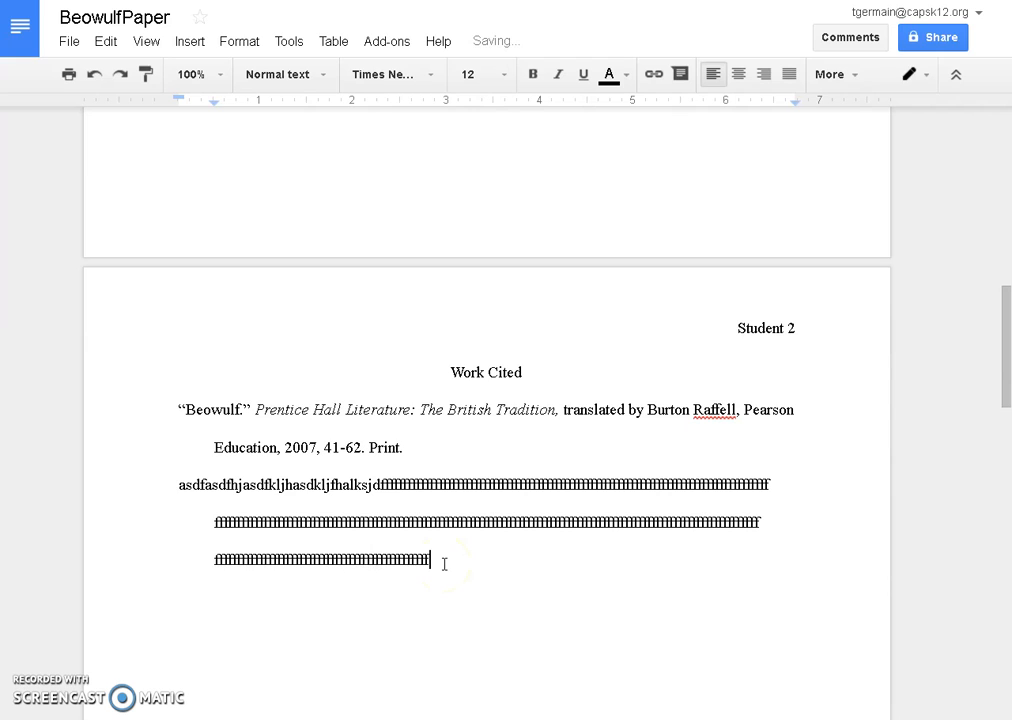
type("ffffffffff.")
key("Return")
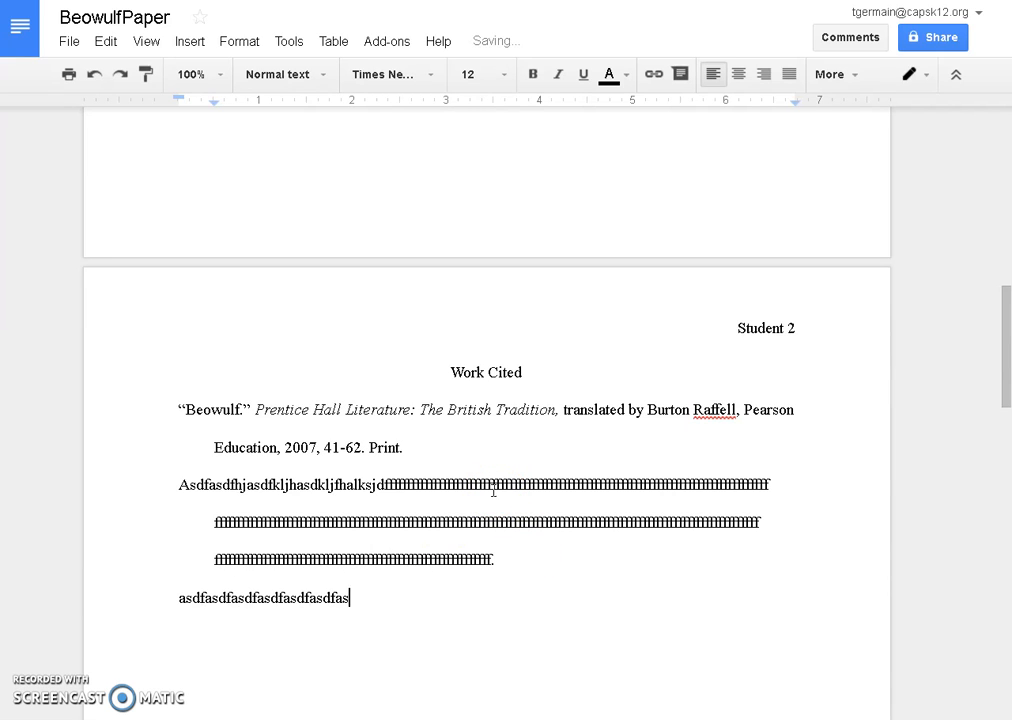
Step: Delete the placeholder entries and the leftover blank line below the Beowulf citation
left_click_drag(418, 594, 166, 477)
key("BackSpace")
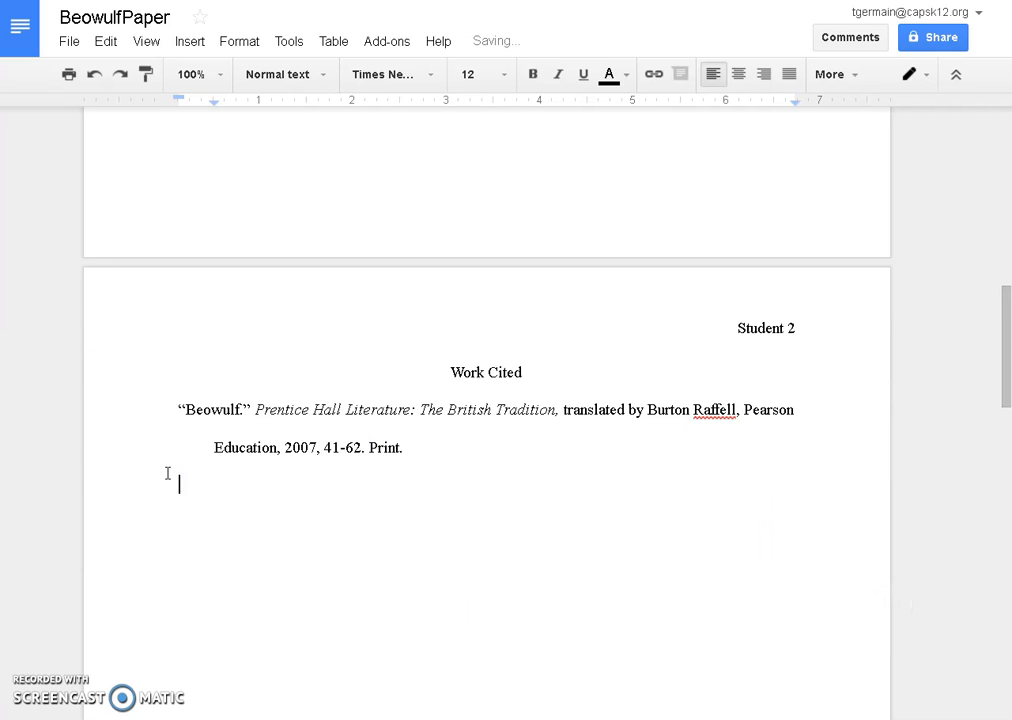
key("BackSpace")
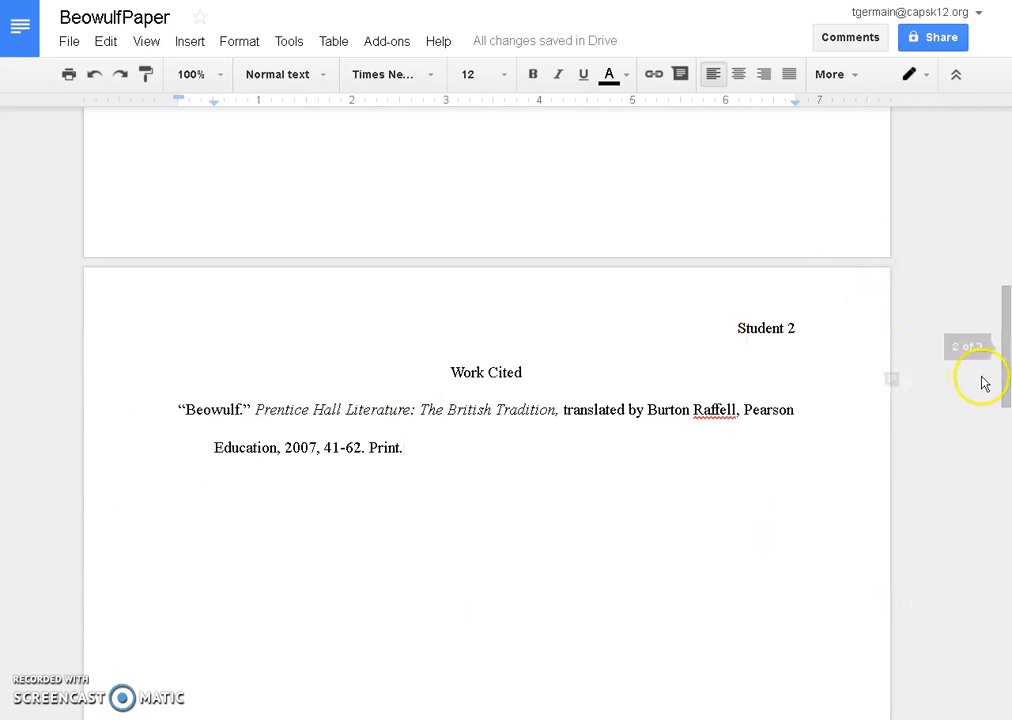
Step: Review the paper's first-page heading, title and page header, and compare them with the Work Cited page
left_click_drag(1005, 35, 1005, 108)
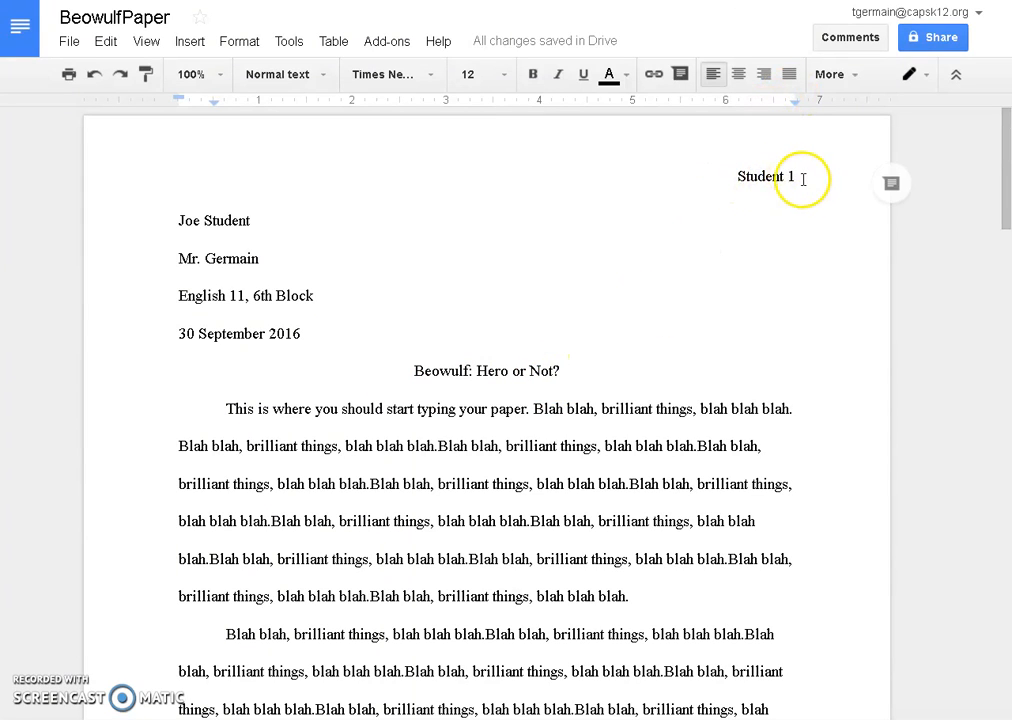
left_click_drag(1001, 165, 1003, 362)
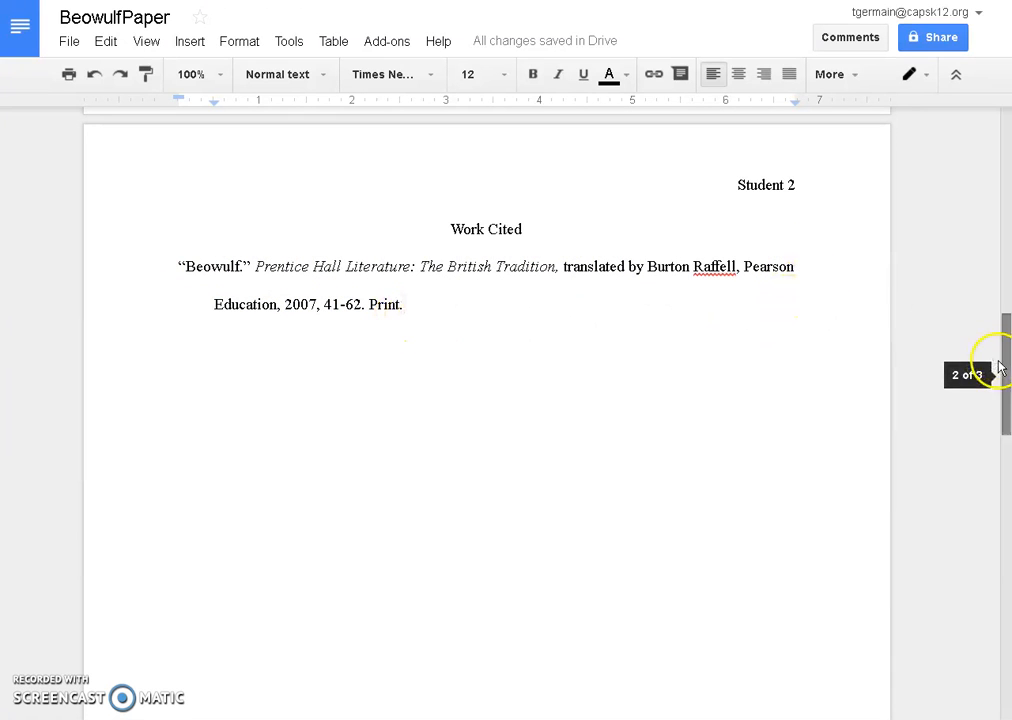
left_click_drag(1005, 343, 1007, 158)
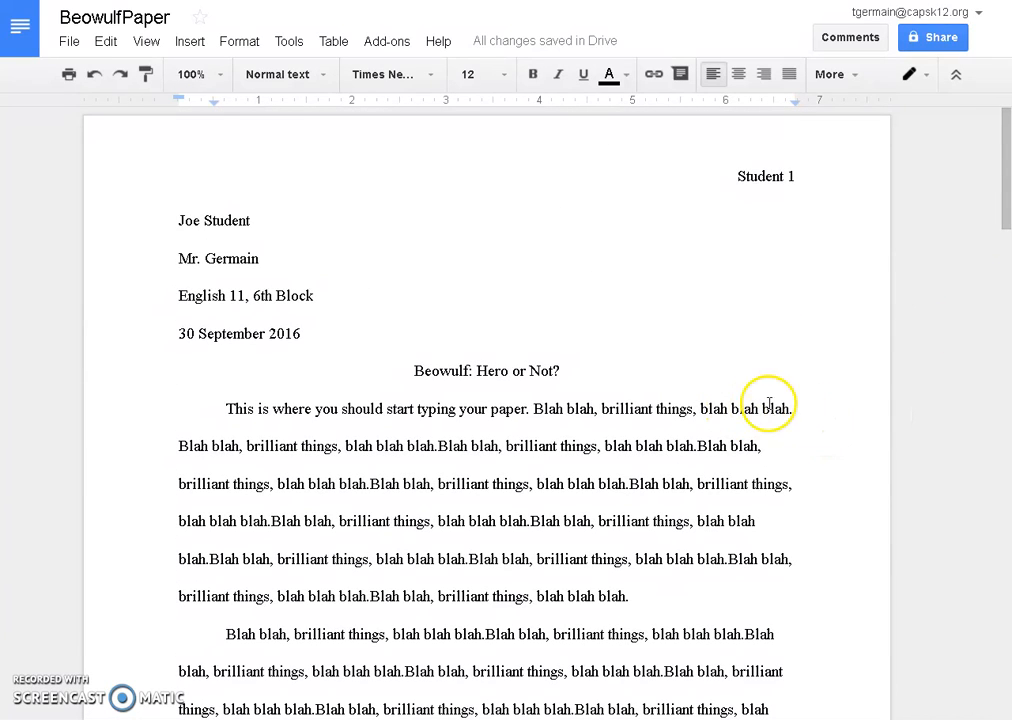